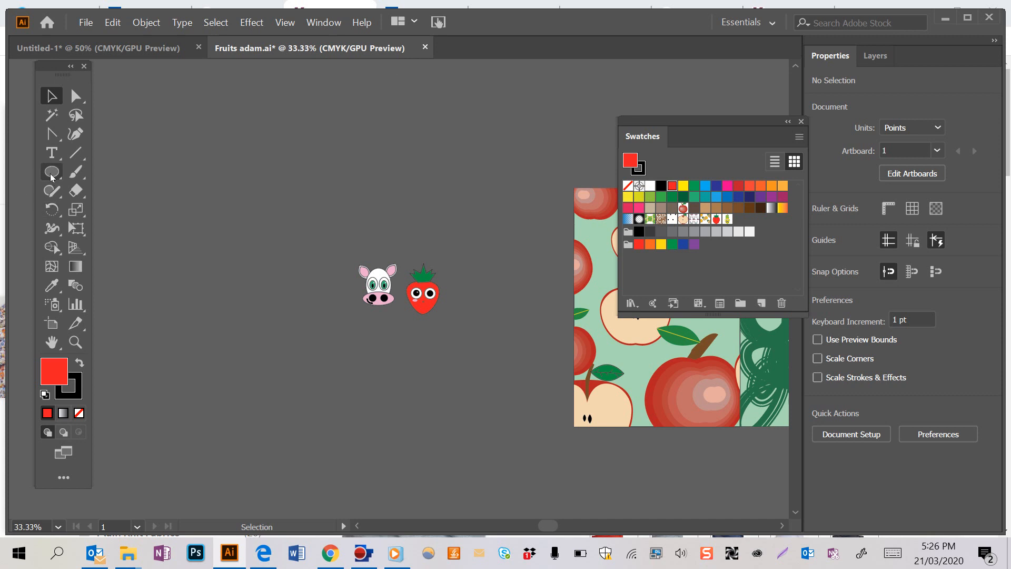
- Draw a red rectangle about 387 pt wide and 674 pt high in the empty space beside the cow face
{"action": "left_click", "coordinate": [52, 172]}
{"action": "left_click_drag", "start_coordinate": [52, 172], "coordinate": [94, 174]}
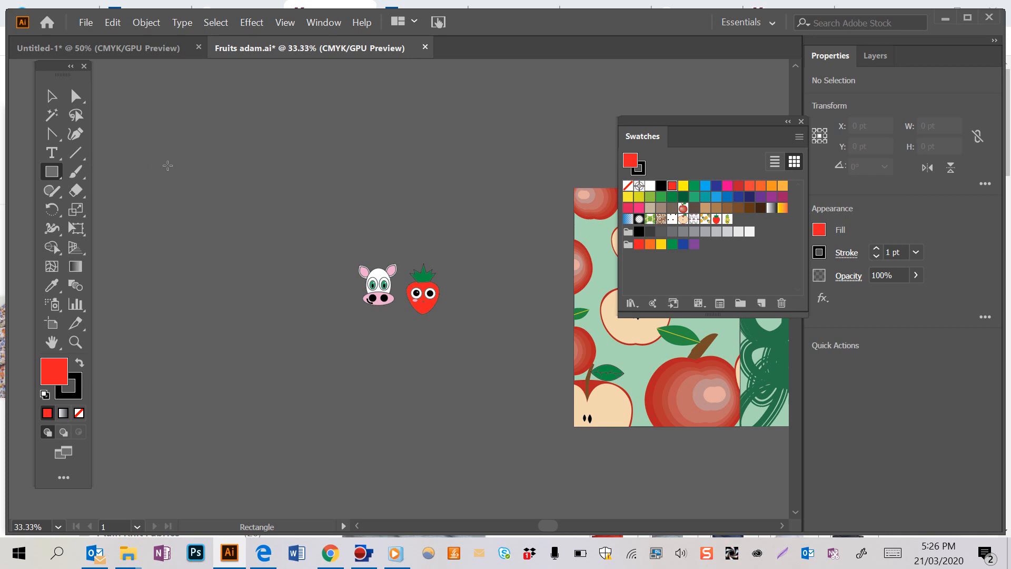
{"action": "left_click_drag", "start_coordinate": [141, 156], "coordinate": [300, 429]}
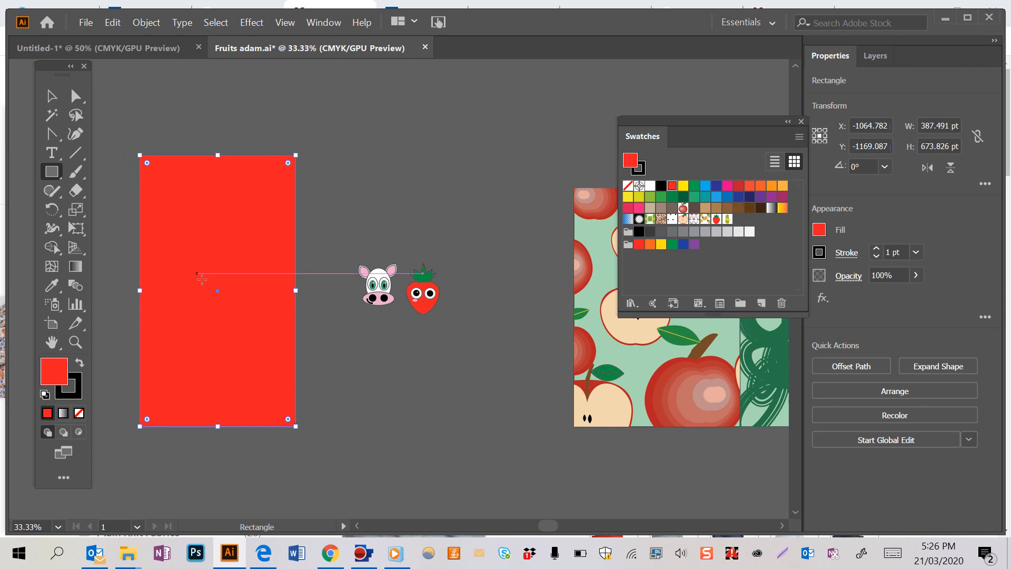
- Add the cow face and the strawberry character to the swatches as two pattern swatches
{"action": "left_click", "coordinate": [51, 96]}
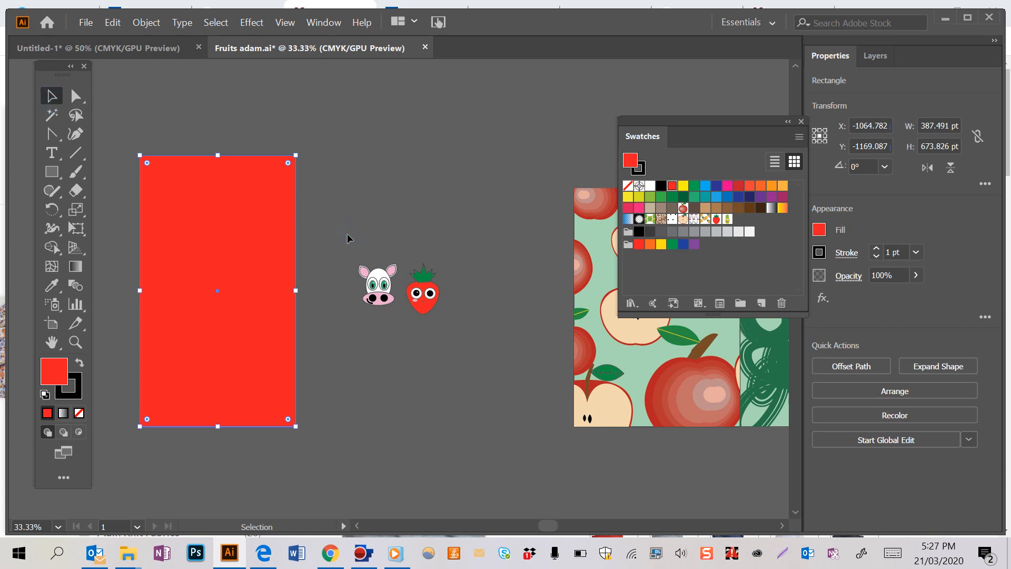
{"action": "left_click", "coordinate": [387, 297]}
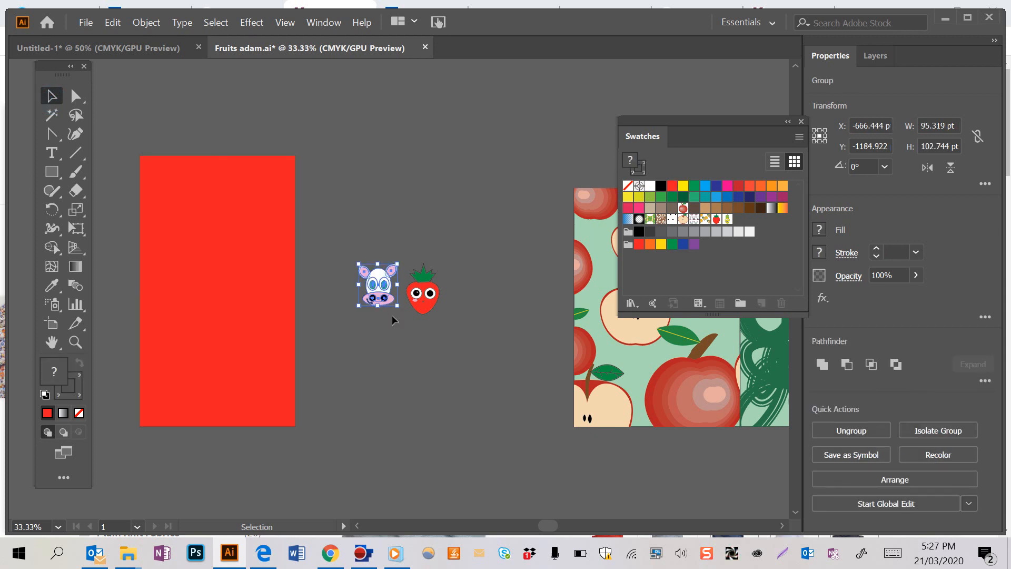
{"action": "left_click_drag", "start_coordinate": [383, 292], "coordinate": [737, 224]}
{"action": "left_click", "coordinate": [425, 305]}
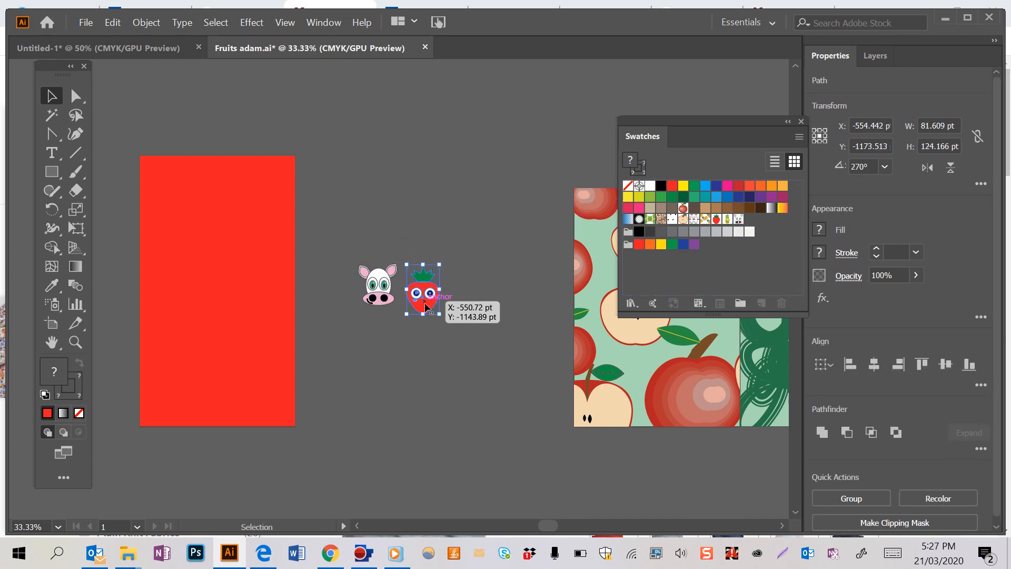
{"action": "left_click_drag", "start_coordinate": [426, 306], "coordinate": [749, 223]}
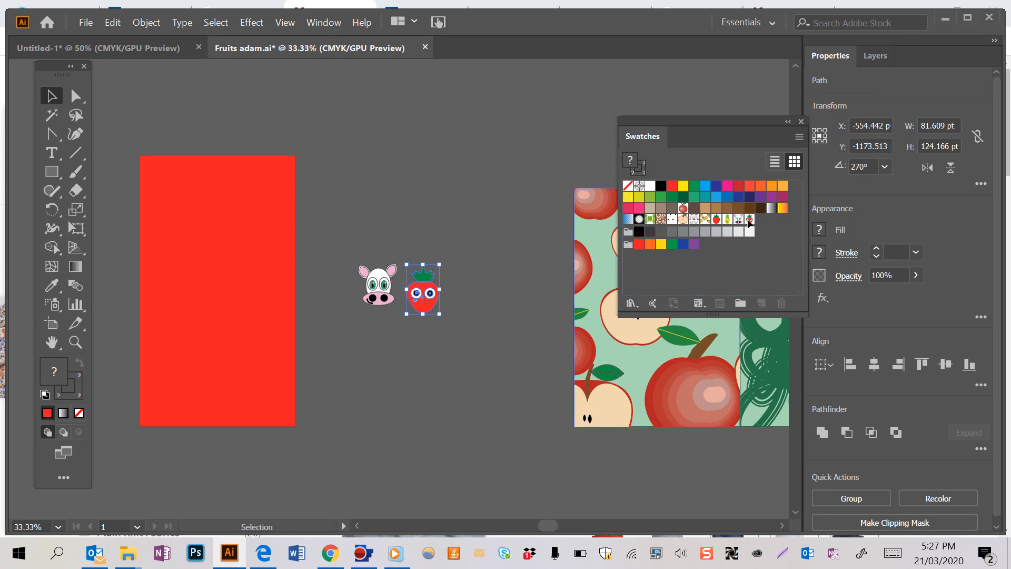
{"action": "left_click", "coordinate": [468, 320]}
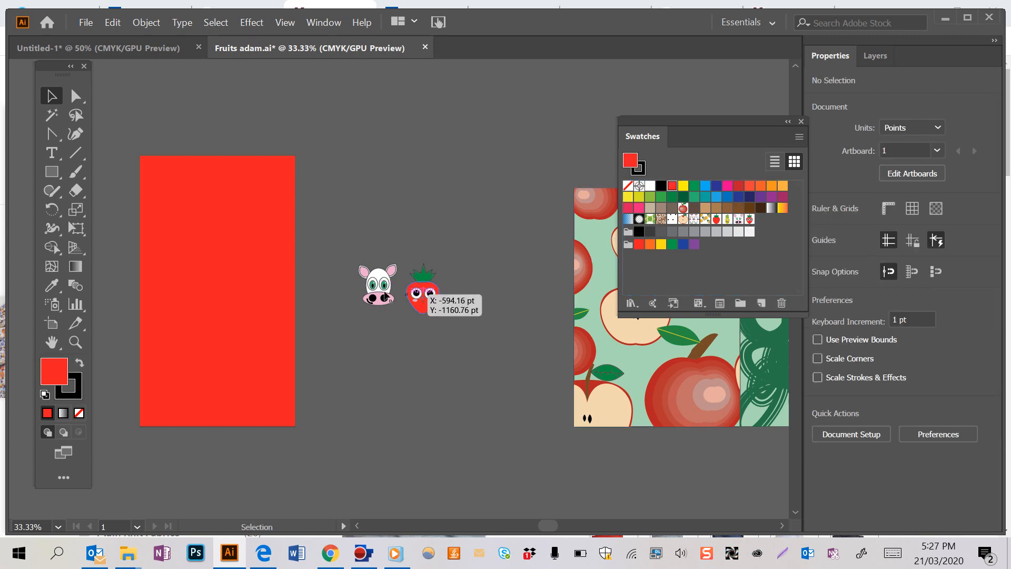
- Try the cow and strawberry pattern swatches as fills on the red rectangle, and undo both fills
{"action": "scroll", "coordinate": [374, 291], "scroll_direction": "left", "scroll_amount": 5}
{"action": "left_click", "coordinate": [366, 287]}
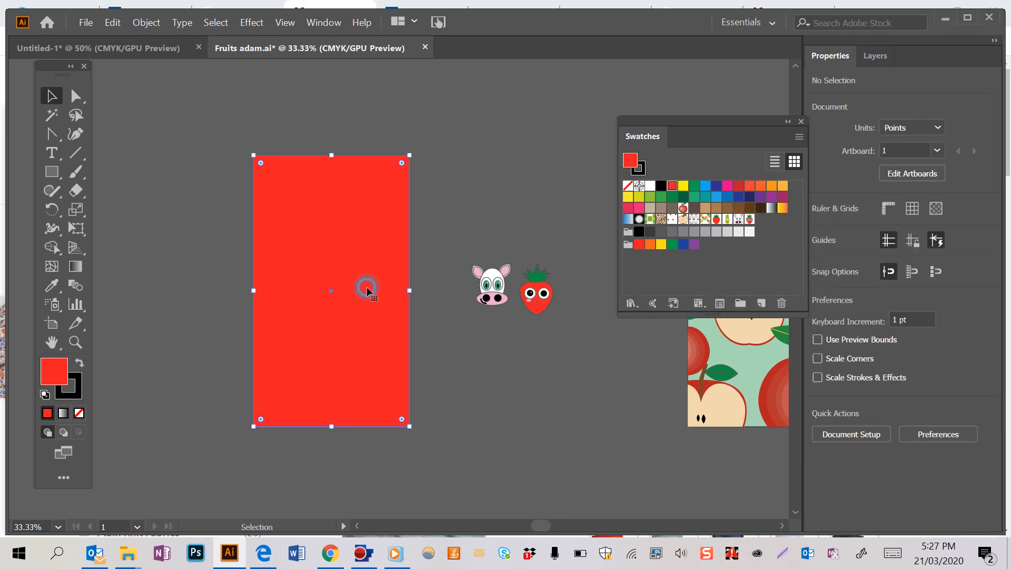
{"action": "left_click", "coordinate": [739, 220]}
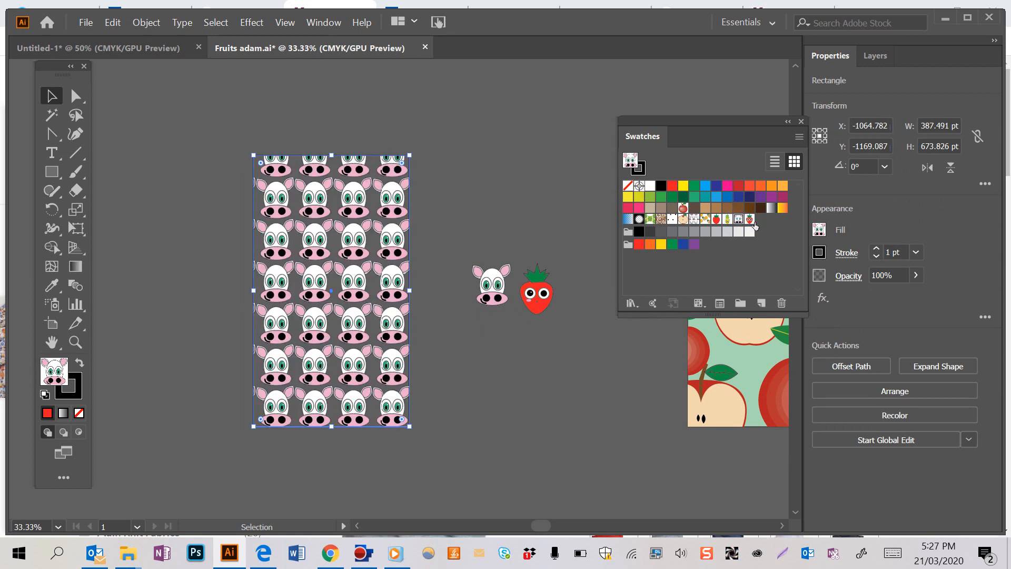
{"action": "left_click", "coordinate": [750, 220]}
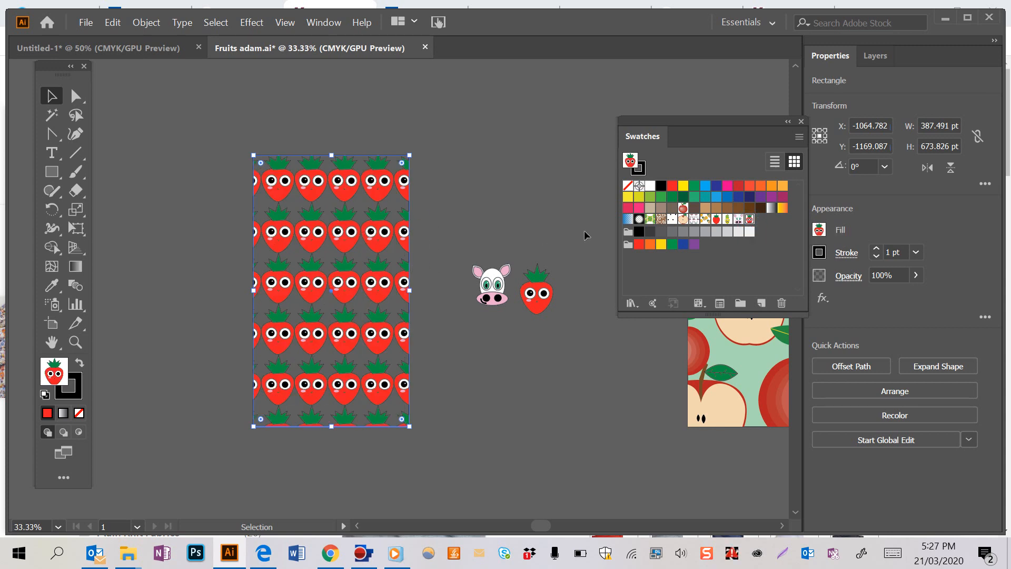
{"action": "key", "text": "ctrl+z"}
{"action": "key", "text": "ctrl+z"}
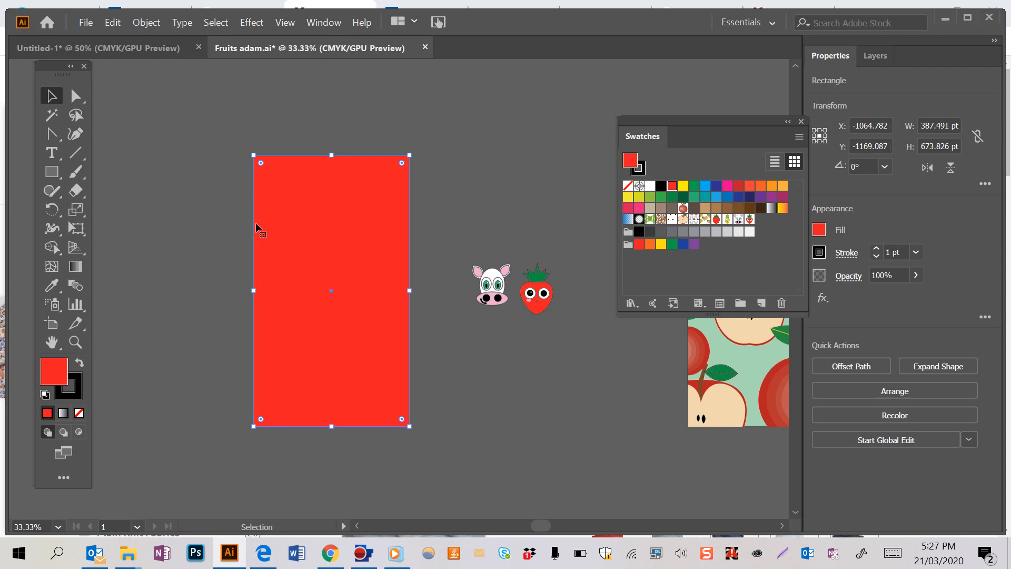
{"action": "left_click", "coordinate": [76, 153]}
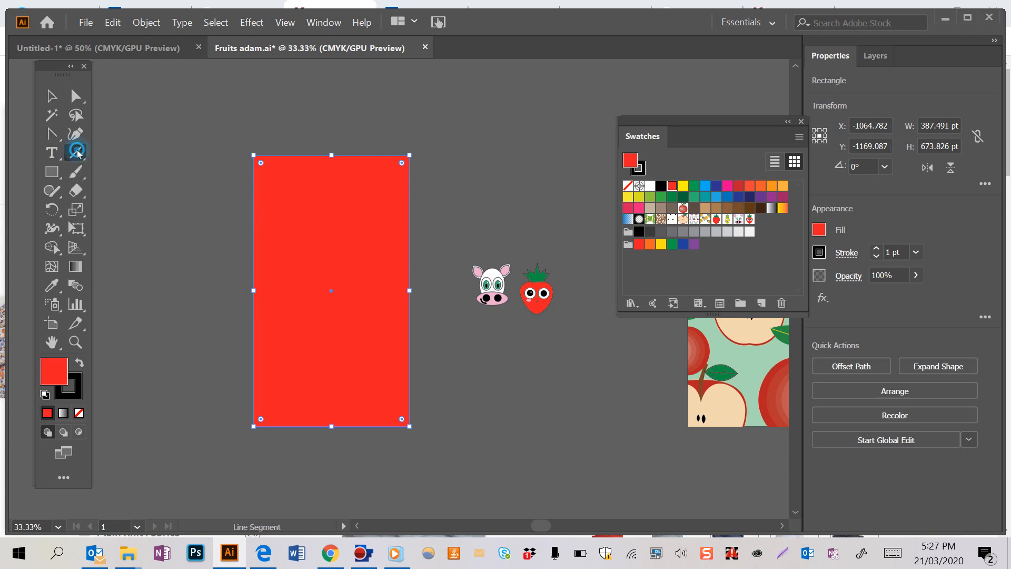
{"action": "left_click", "coordinate": [459, 188]}
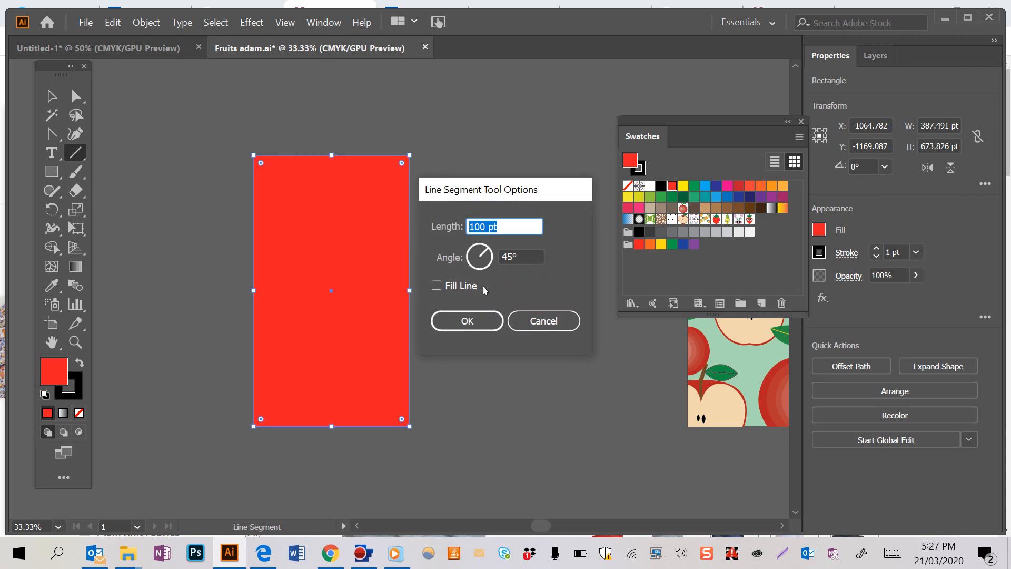
{"action": "left_click", "coordinate": [519, 319]}
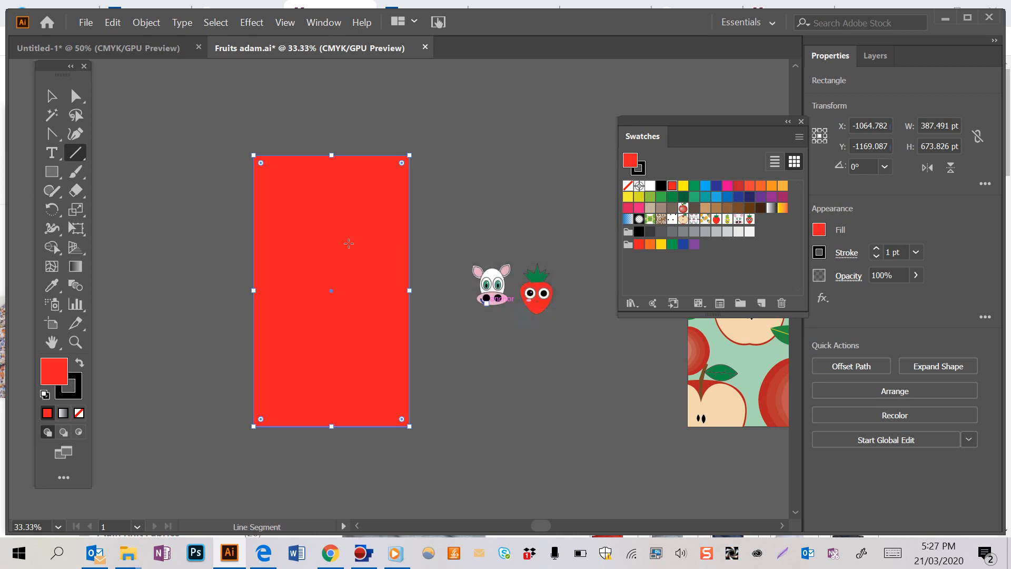
- Draw a diagonal line about 697 pt wide and 459 pt high across the red rectangle and divide the rectangle along it with Shape Builder
{"action": "left_click", "coordinate": [74, 161]}
{"action": "left_click_drag", "start_coordinate": [474, 171], "coordinate": [193, 357]}
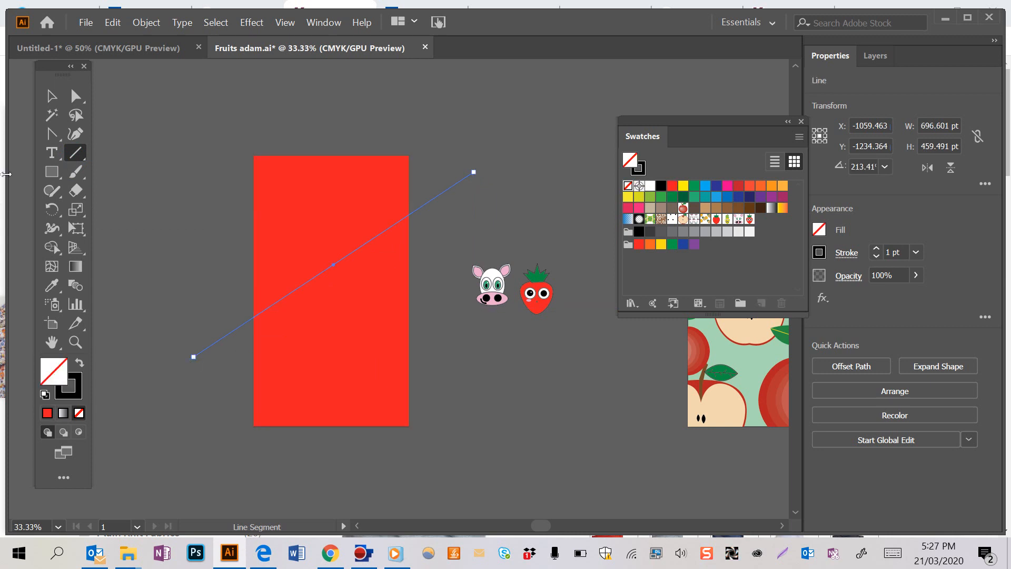
{"action": "left_click", "coordinate": [52, 99]}
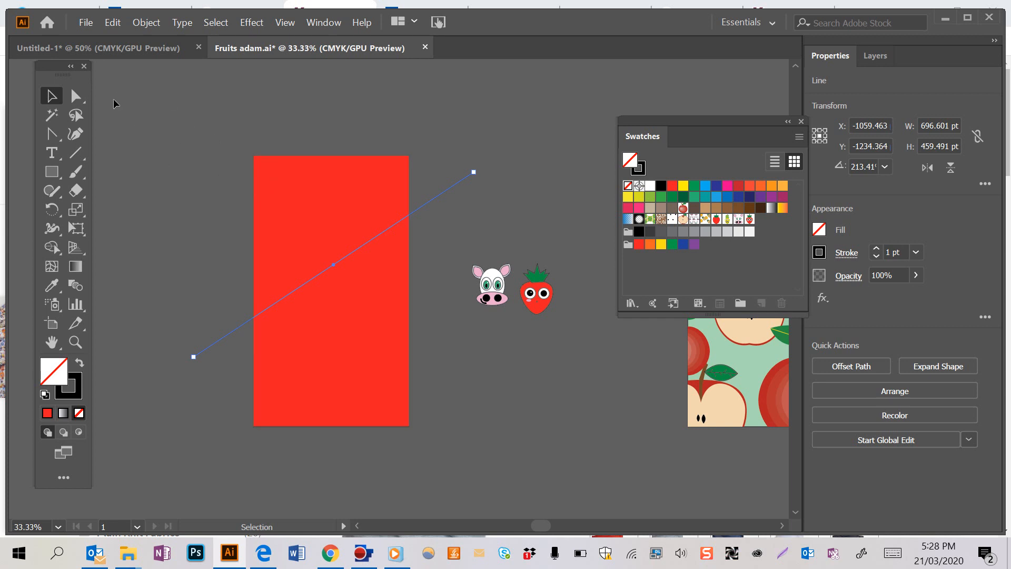
{"action": "left_click_drag", "start_coordinate": [212, 141], "coordinate": [433, 449]}
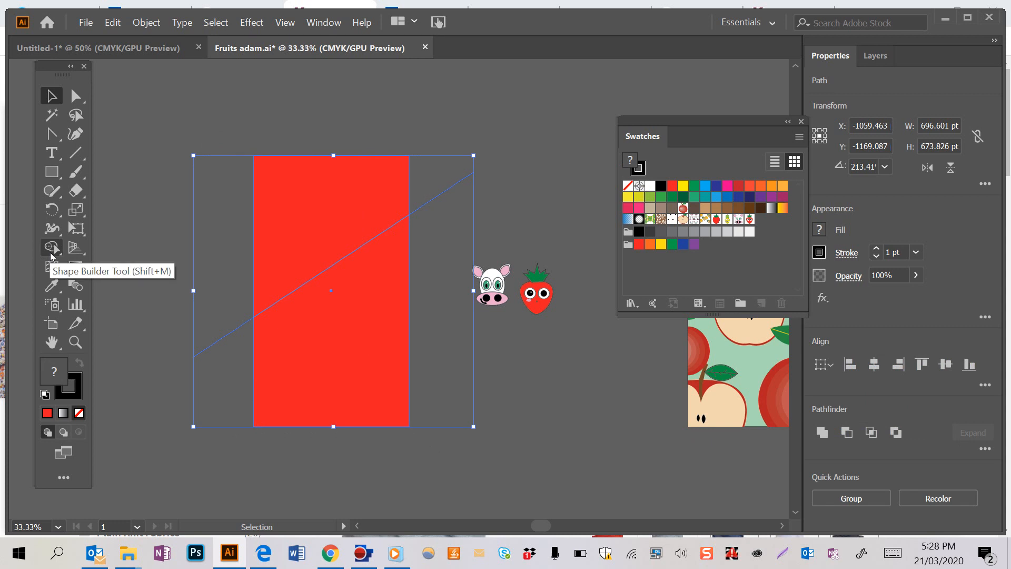
{"action": "left_click", "coordinate": [51, 247]}
{"action": "left_click", "coordinate": [274, 250]}
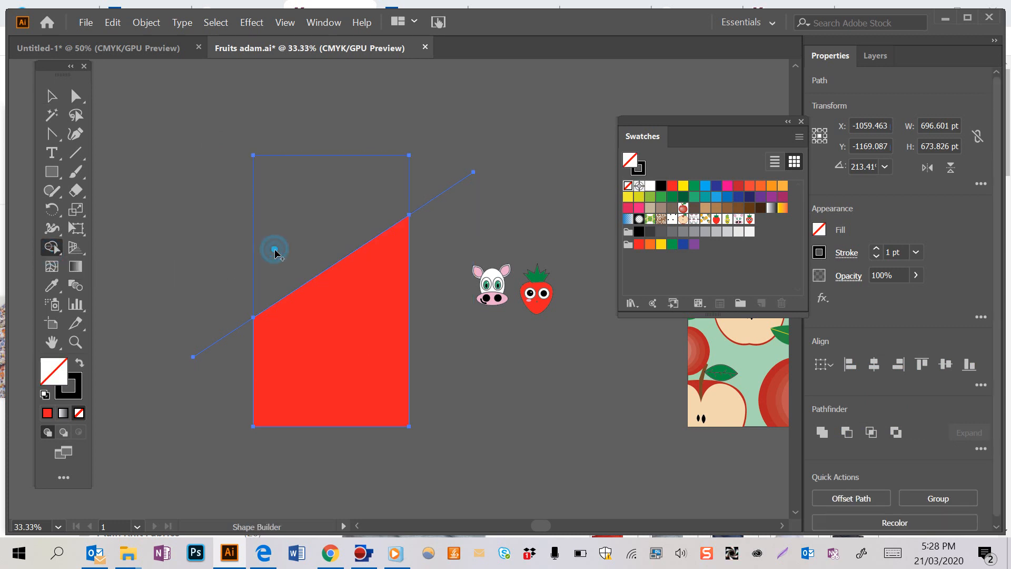
- Delete the two leftover ends of the diagonal line that stick out on both sides of the rectangle
{"action": "left_click", "coordinate": [51, 96]}
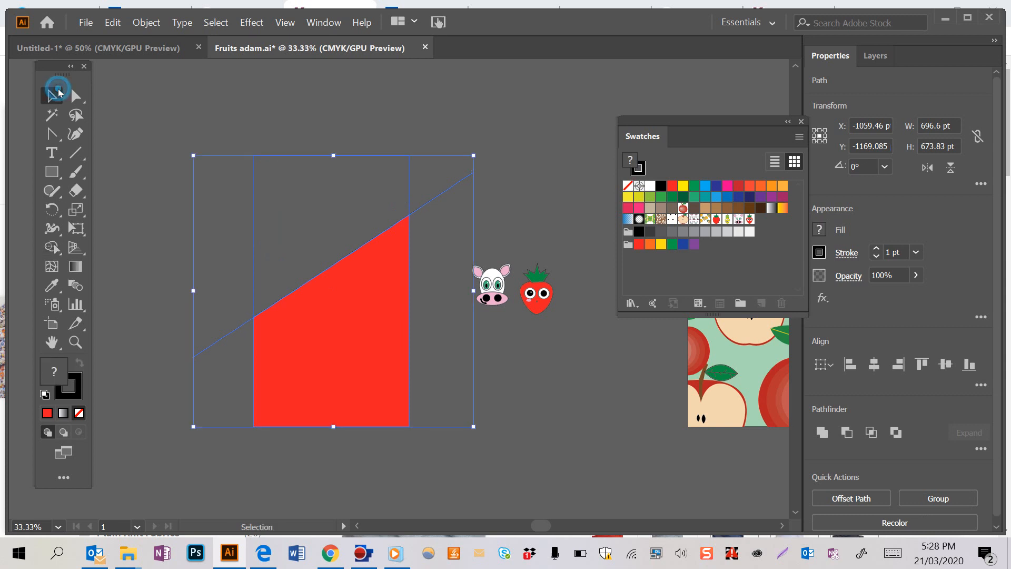
{"action": "left_click", "coordinate": [140, 190]}
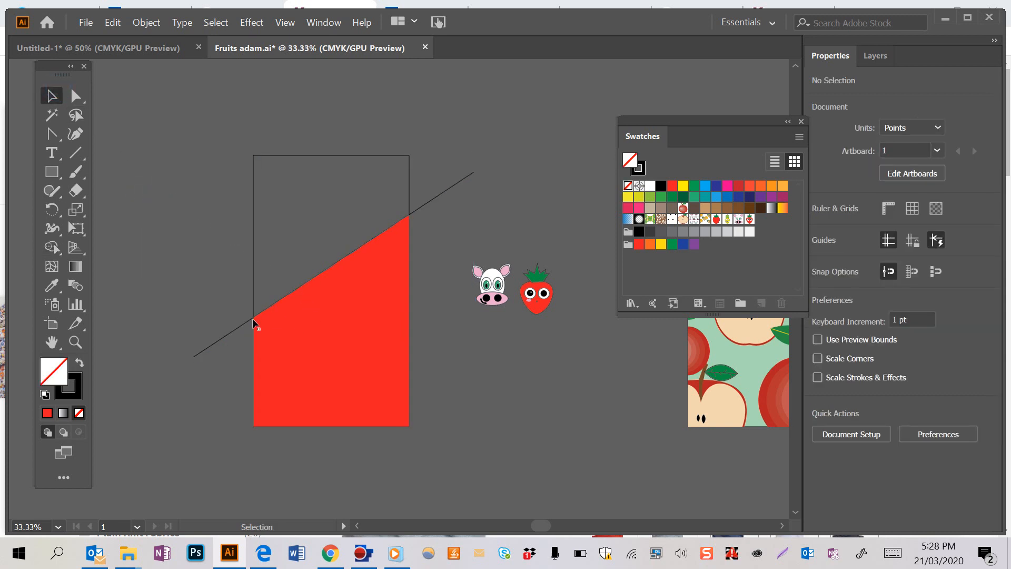
{"action": "left_click", "coordinate": [238, 327]}
{"action": "key", "text": "Delete"}
{"action": "left_click", "coordinate": [423, 210]}
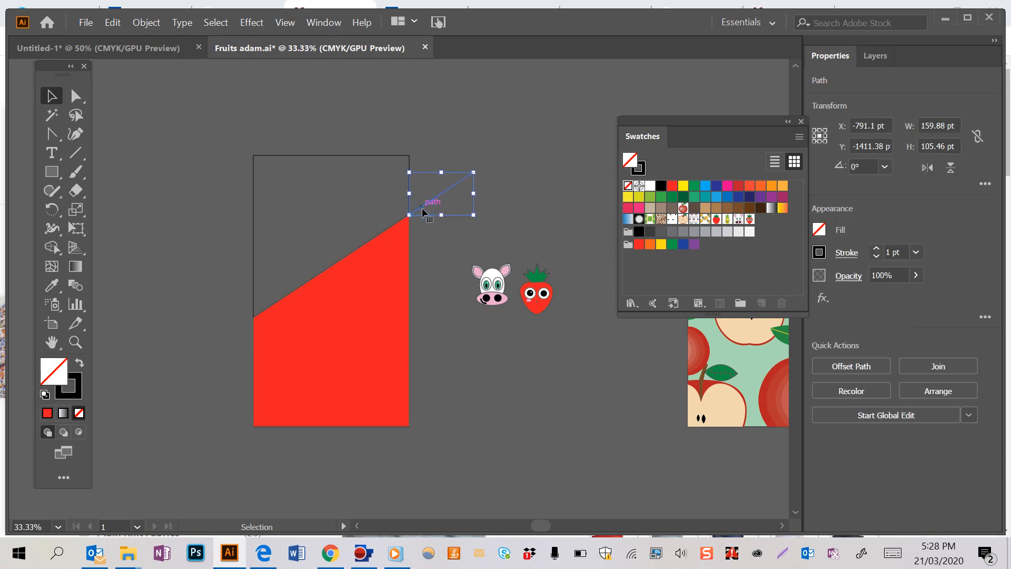
{"action": "key", "text": "Delete"}
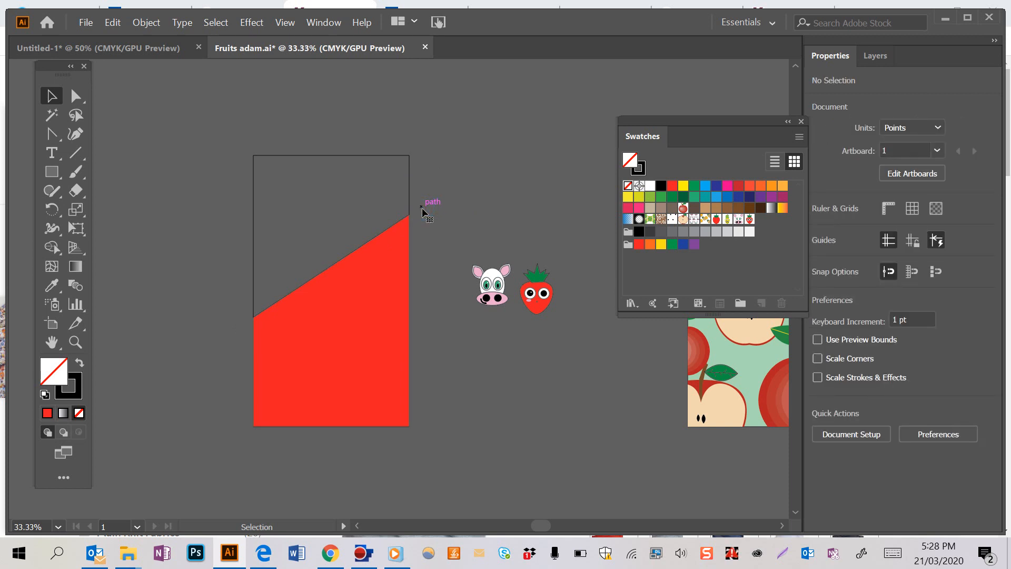
- Duplicate the red lower section exactly over the original and fill the copy with the cow pattern swatch
{"action": "left_click", "coordinate": [373, 294]}
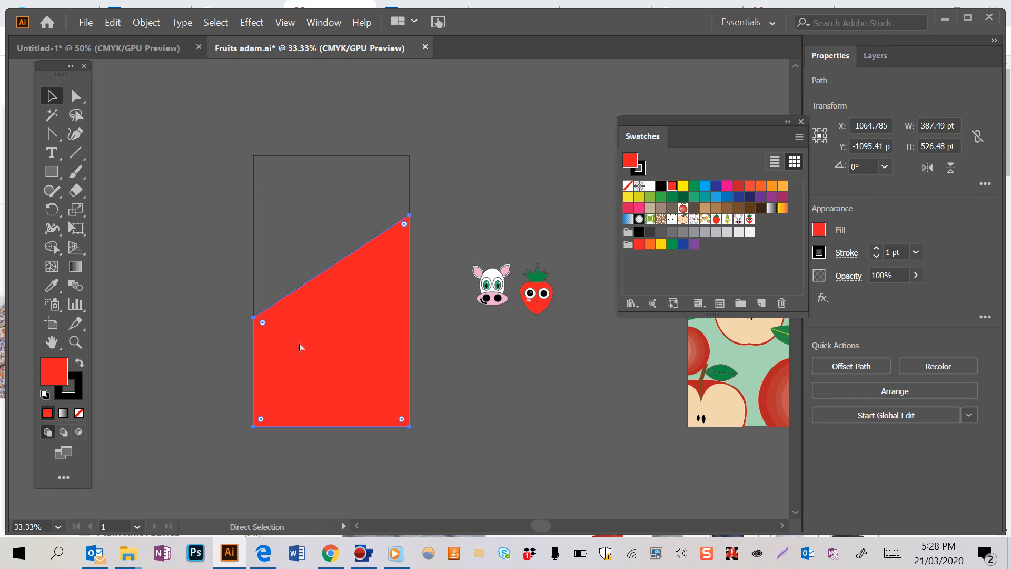
{"action": "left_click_drag", "start_coordinate": [299, 347], "coordinate": [416, 312]}
{"action": "mouse_move", "coordinate": [359, 349]}
{"action": "left_mouse_down"}
{"action": "mouse_move", "coordinate": [345, 352]}
{"action": "mouse_move", "coordinate": [350, 346]}
{"action": "left_mouse_up"}
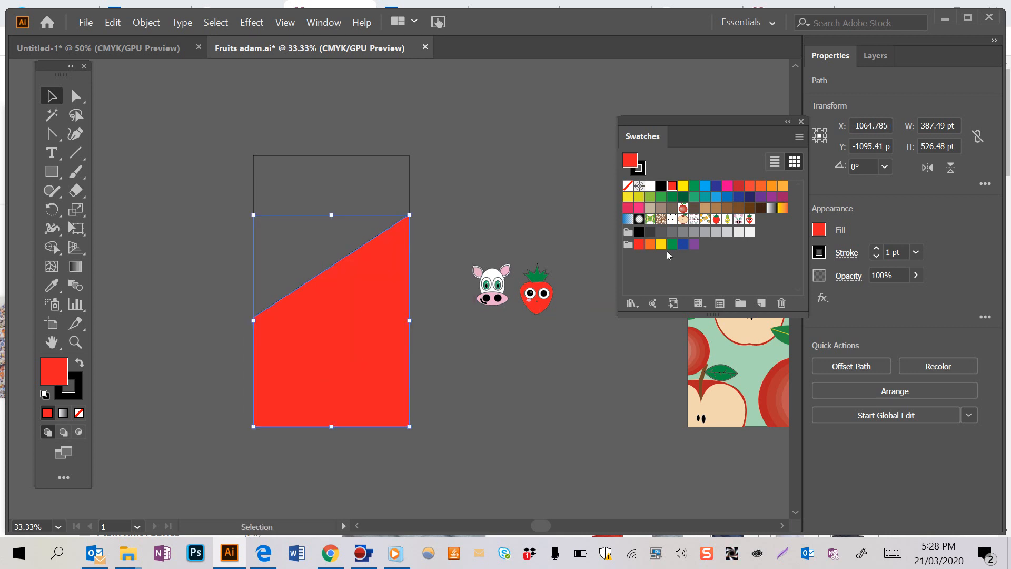
{"action": "left_click", "coordinate": [739, 220]}
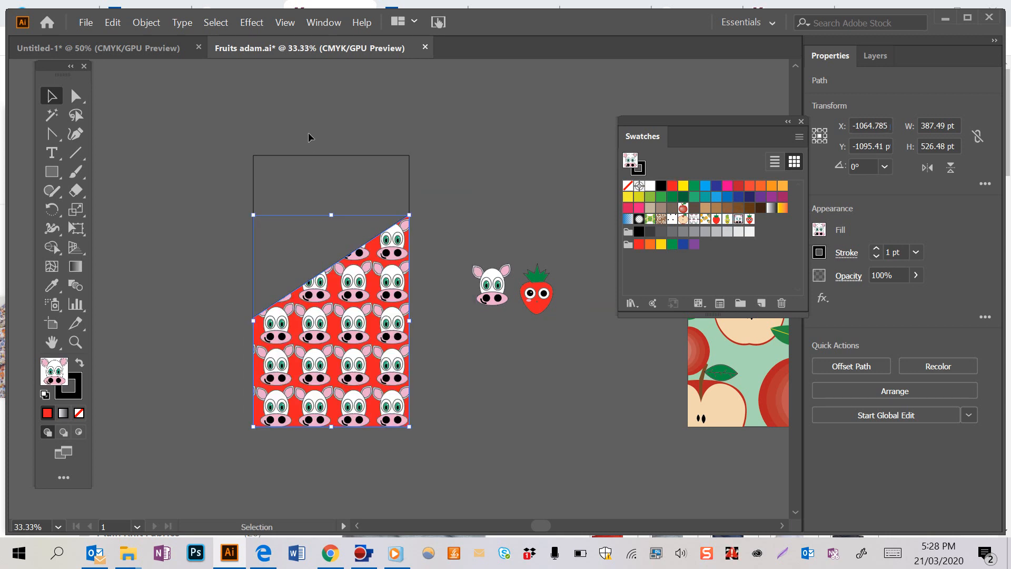
- Fill the upper section white and overlay an aligned duplicate of it filled with the strawberry pattern swatch
{"action": "left_click", "coordinate": [321, 156]}
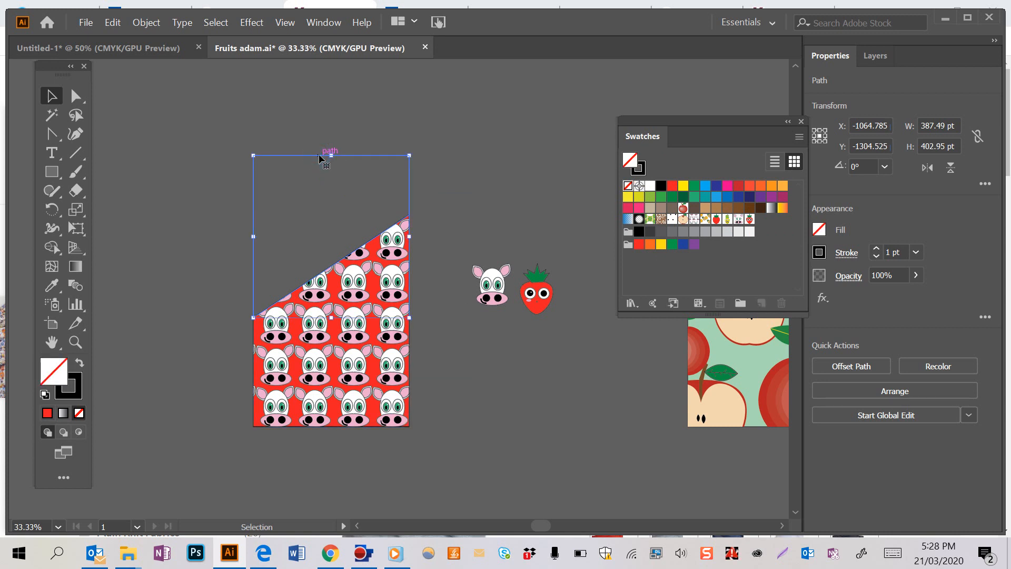
{"action": "left_click", "coordinate": [651, 186]}
{"action": "key", "text": "ctrl+v"}
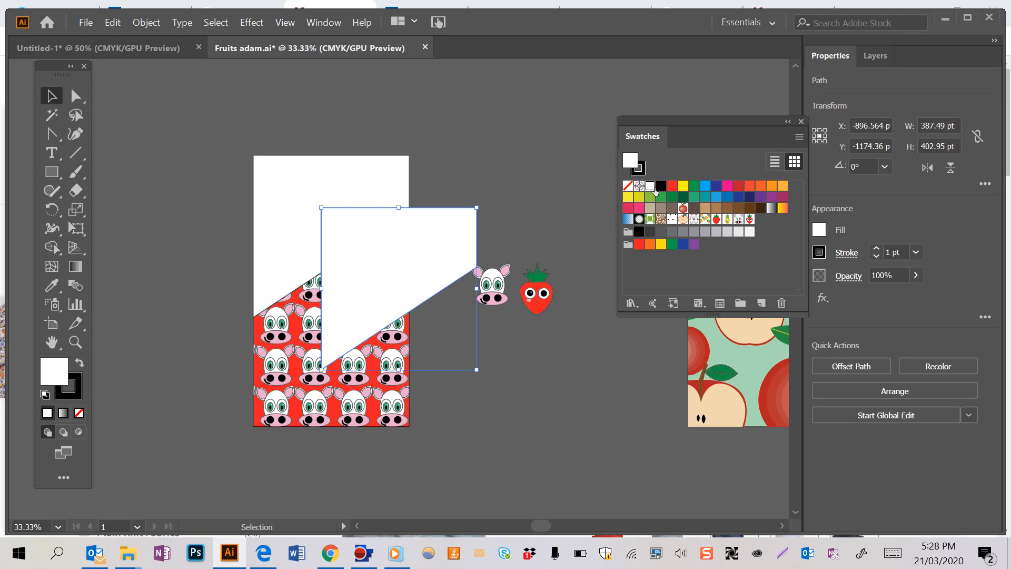
{"action": "left_click", "coordinate": [749, 218]}
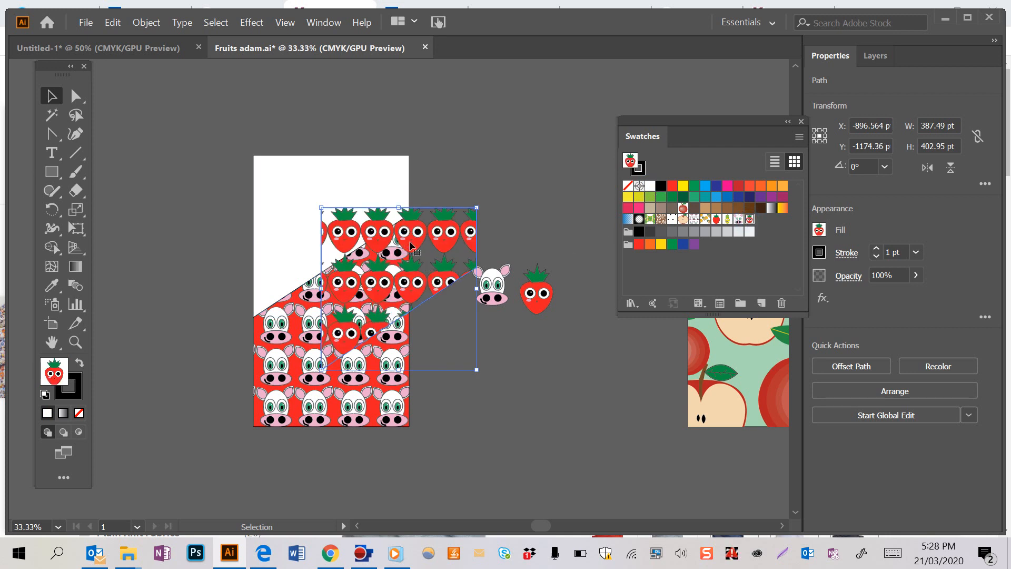
{"action": "left_click_drag", "start_coordinate": [411, 245], "coordinate": [341, 192]}
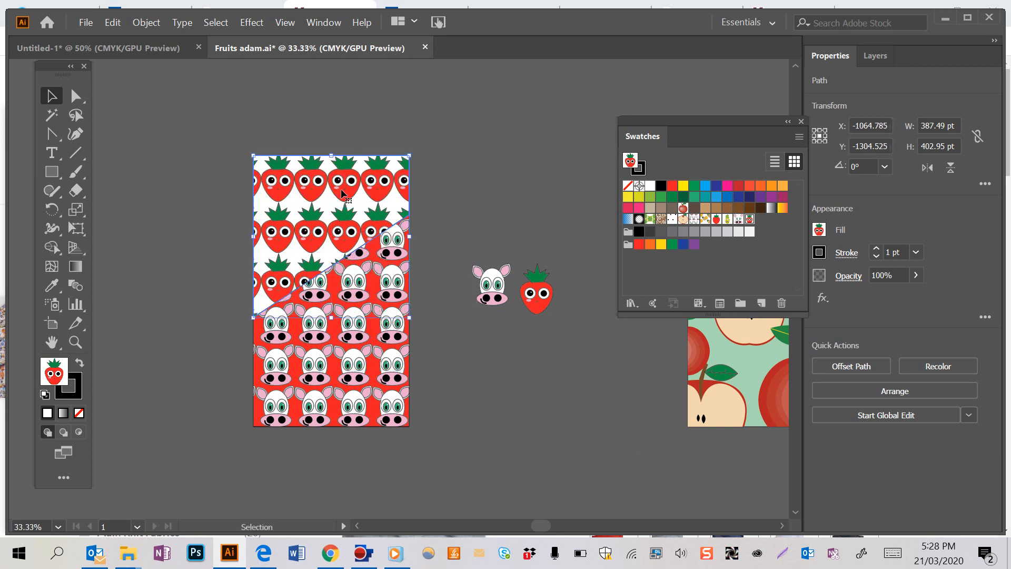
{"action": "left_click", "coordinate": [462, 174]}
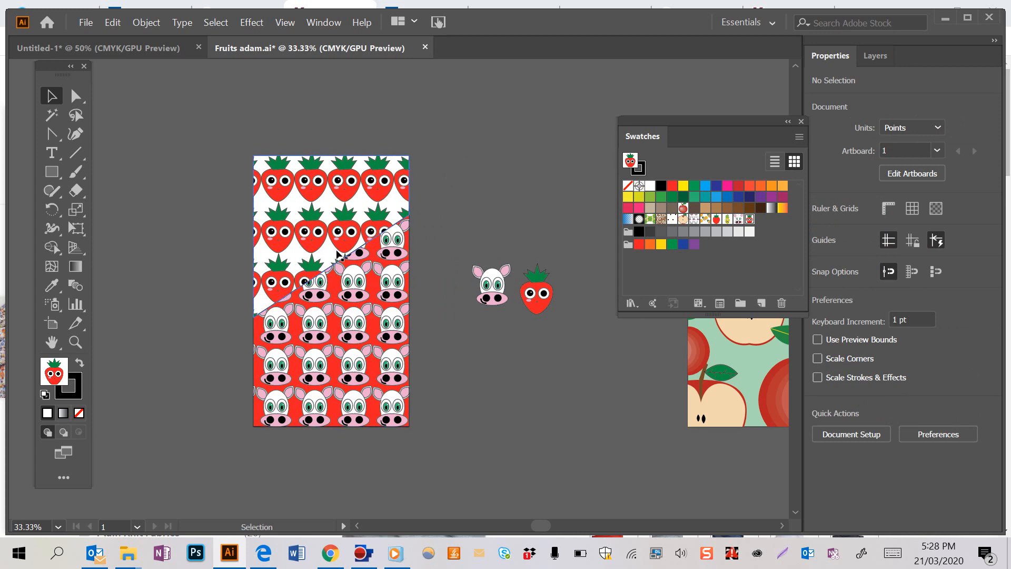
- Draw another rectangle about 463 pt wide and 699 pt high in empty canvas space and fill it with yellow
{"action": "scroll", "coordinate": [317, 239], "scroll_direction": "left", "scroll_amount": 6}
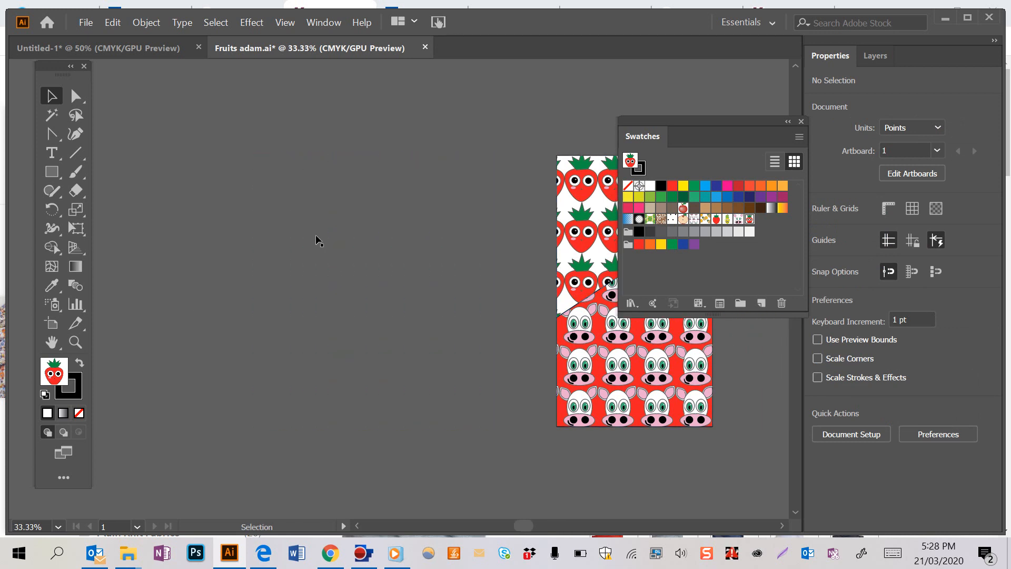
{"action": "left_click", "coordinate": [52, 171]}
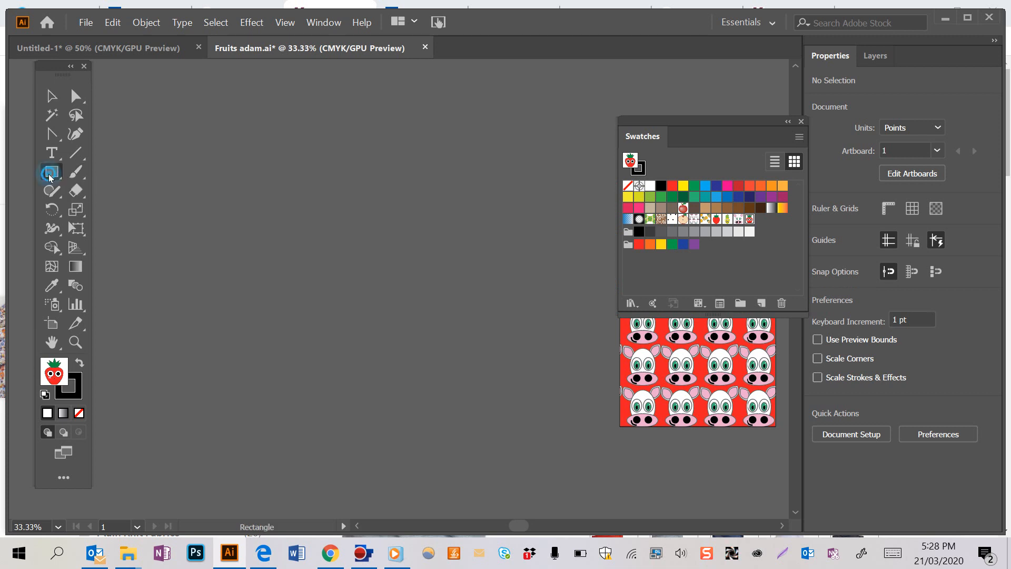
{"action": "left_click_drag", "start_coordinate": [283, 143], "coordinate": [469, 423]}
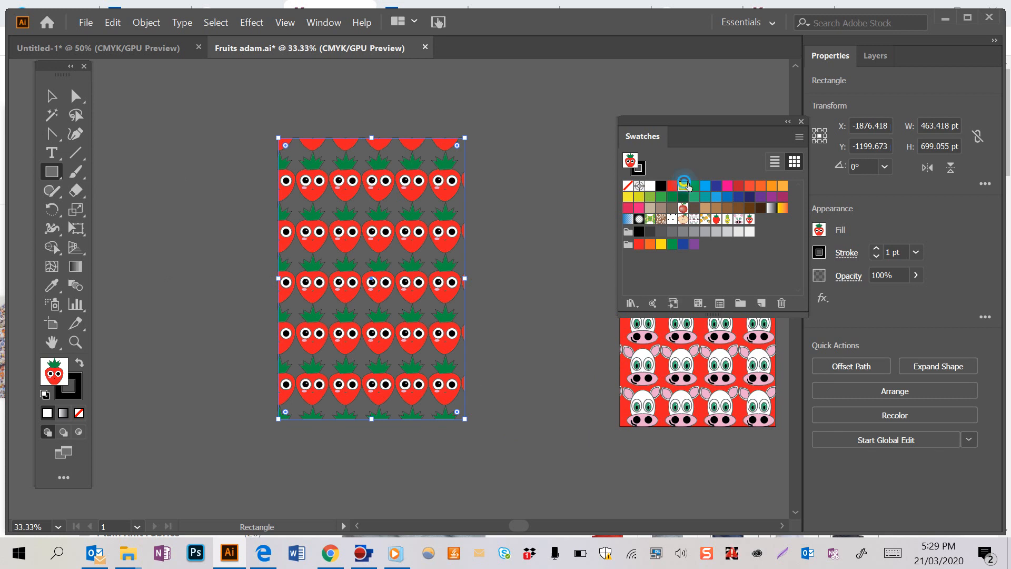
{"action": "left_click", "coordinate": [683, 186]}
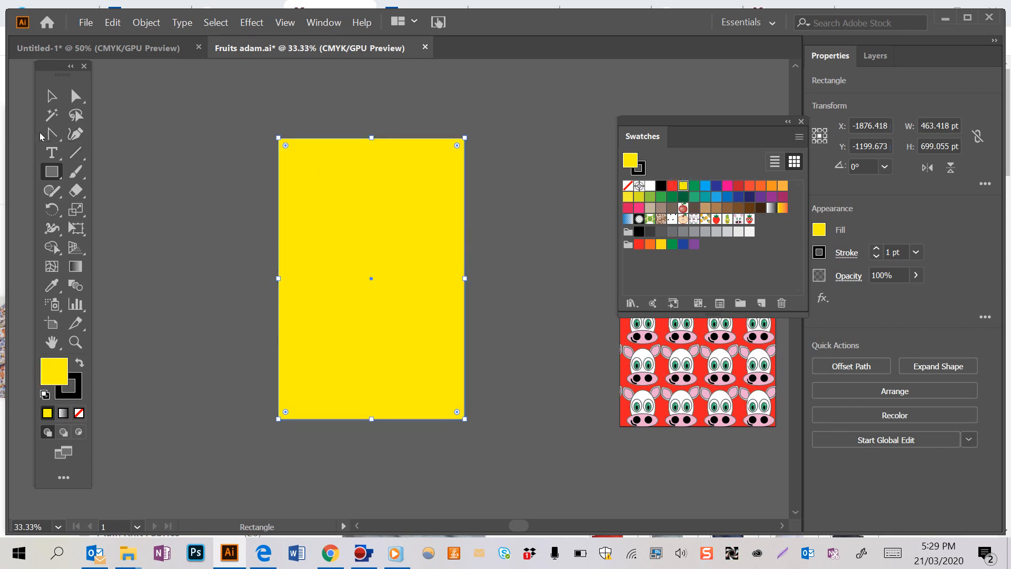
- Draw an eight-point zigzag path with the Pen tool across the yellow rectangle, with both ends extending beyond its sides
{"action": "left_click_drag", "start_coordinate": [51, 135], "coordinate": [88, 134]}
{"action": "left_click", "coordinate": [230, 321]}
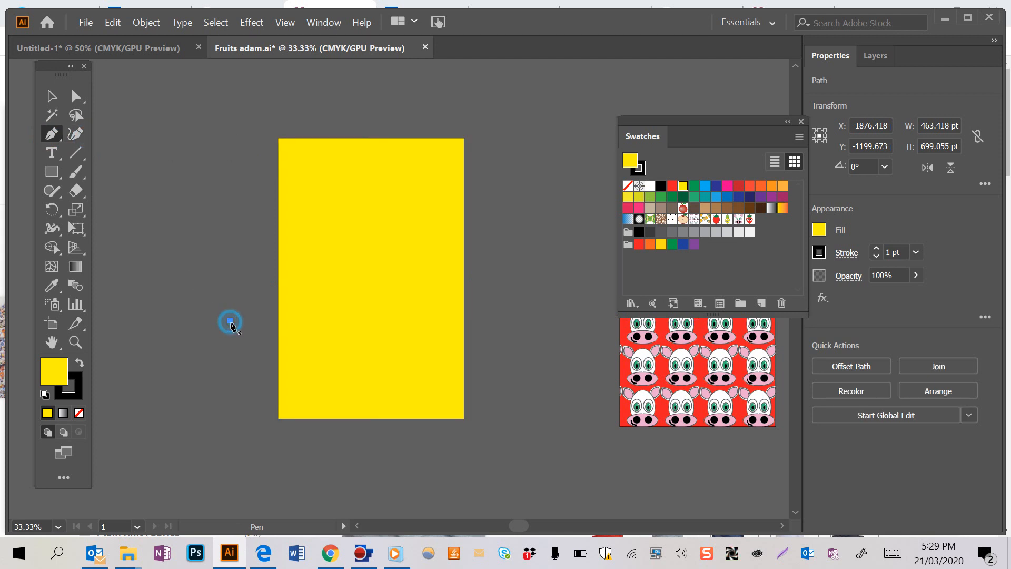
{"action": "left_click", "coordinate": [297, 206]}
{"action": "left_click", "coordinate": [316, 280]}
{"action": "left_click", "coordinate": [345, 191]}
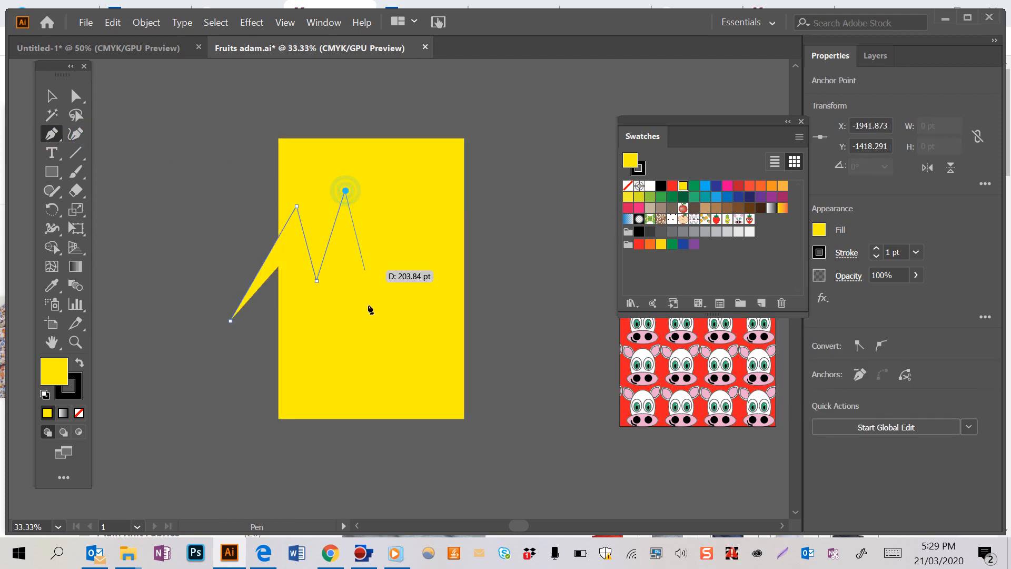
{"action": "left_click", "coordinate": [369, 332]}
{"action": "left_click", "coordinate": [385, 272]}
{"action": "left_click", "coordinate": [424, 350]}
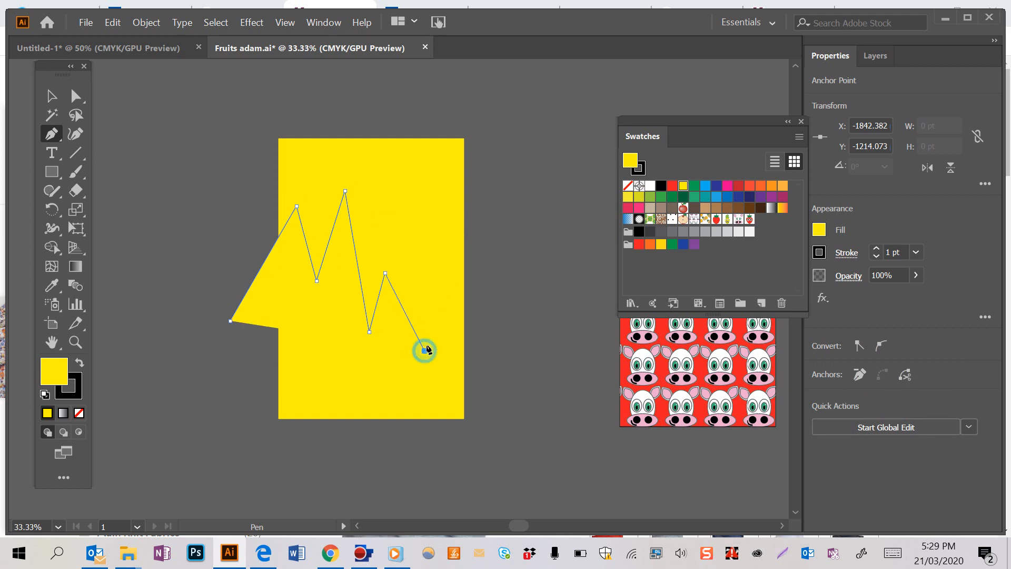
{"action": "left_click", "coordinate": [435, 255]}
{"action": "left_click", "coordinate": [511, 356]}
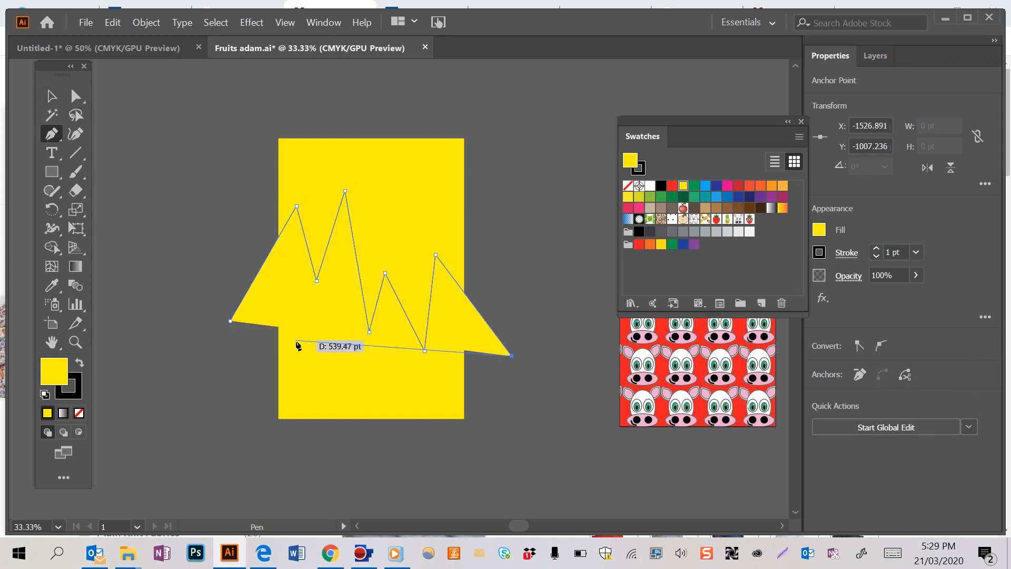
- Select the rectangle and zigzag path together and split the rectangle along the zigzag with the Shape Builder tool
{"action": "left_click", "coordinate": [50, 100]}
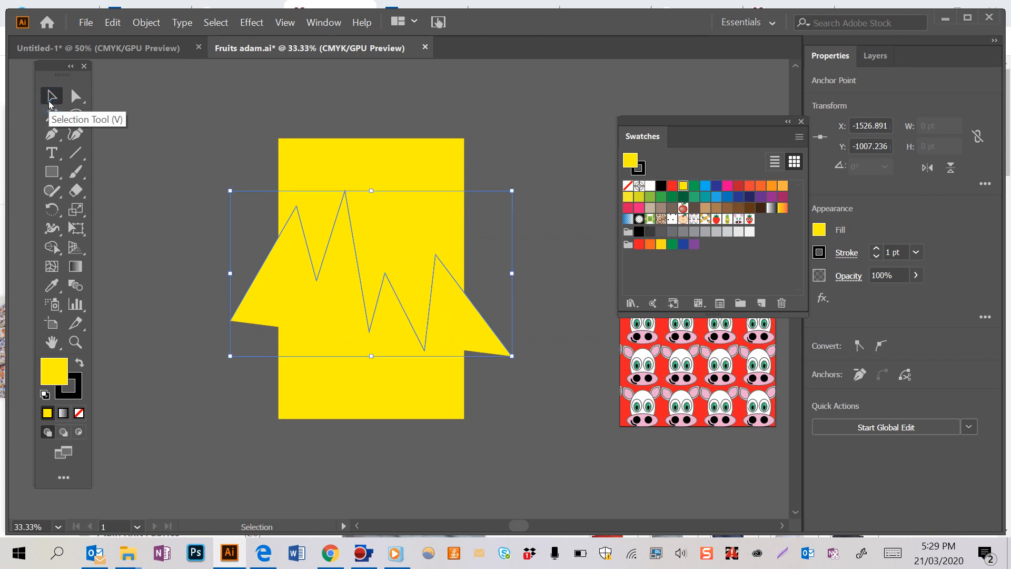
{"action": "left_click_drag", "start_coordinate": [230, 117], "coordinate": [421, 311]}
{"action": "left_click_drag", "start_coordinate": [546, 481], "coordinate": [546, 481]}
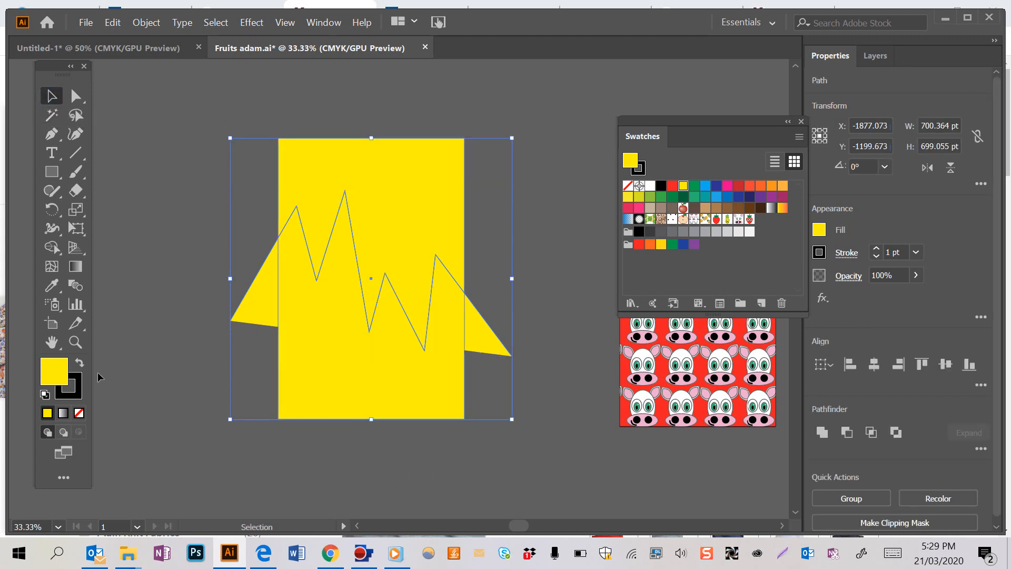
{"action": "left_click", "coordinate": [51, 247]}
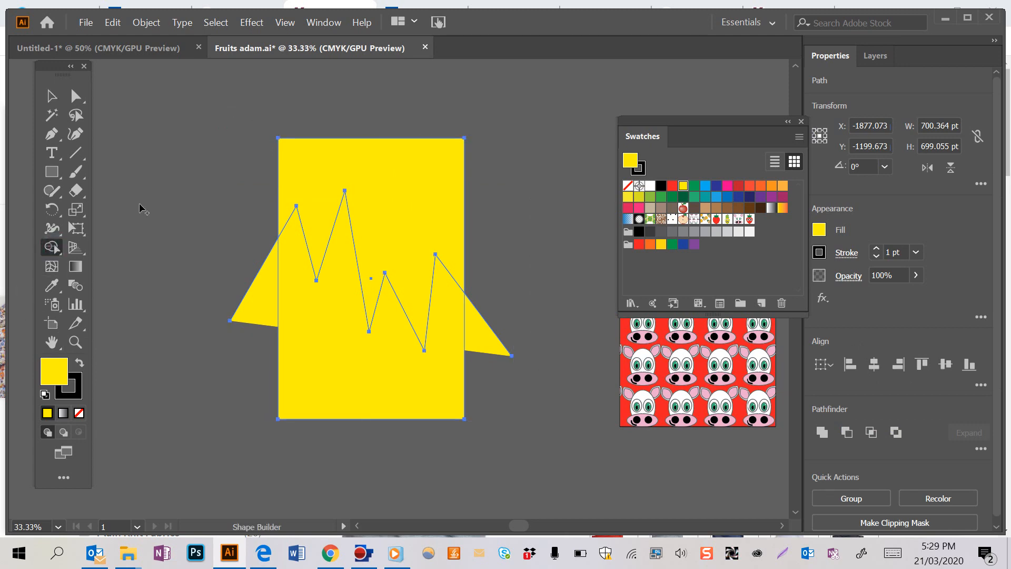
{"action": "left_click", "coordinate": [367, 189]}
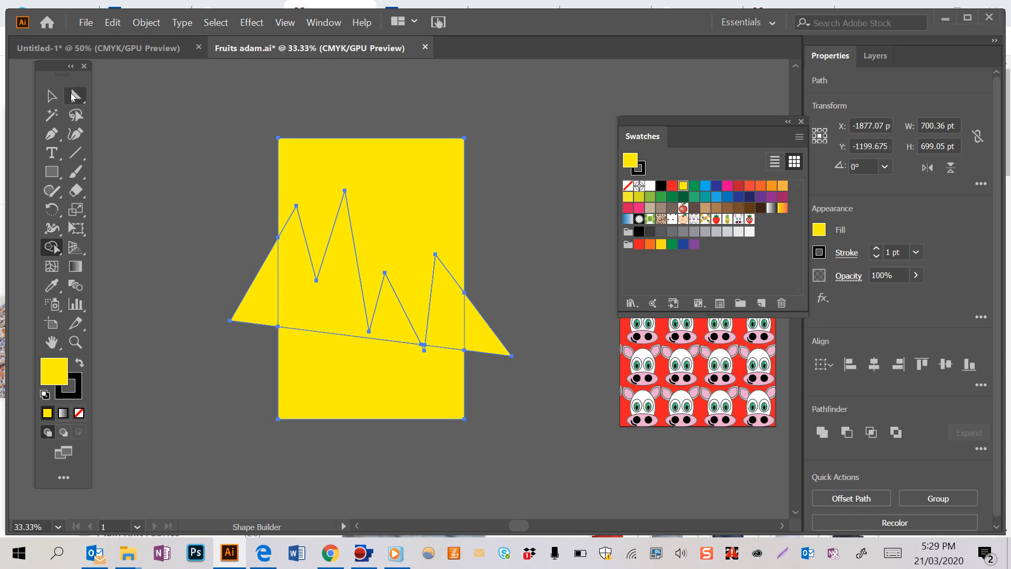
- Delete the two leftover zigzag pieces that stick out on both sides of the rectangle
{"action": "left_click", "coordinate": [54, 96]}
{"action": "left_click", "coordinate": [176, 153]}
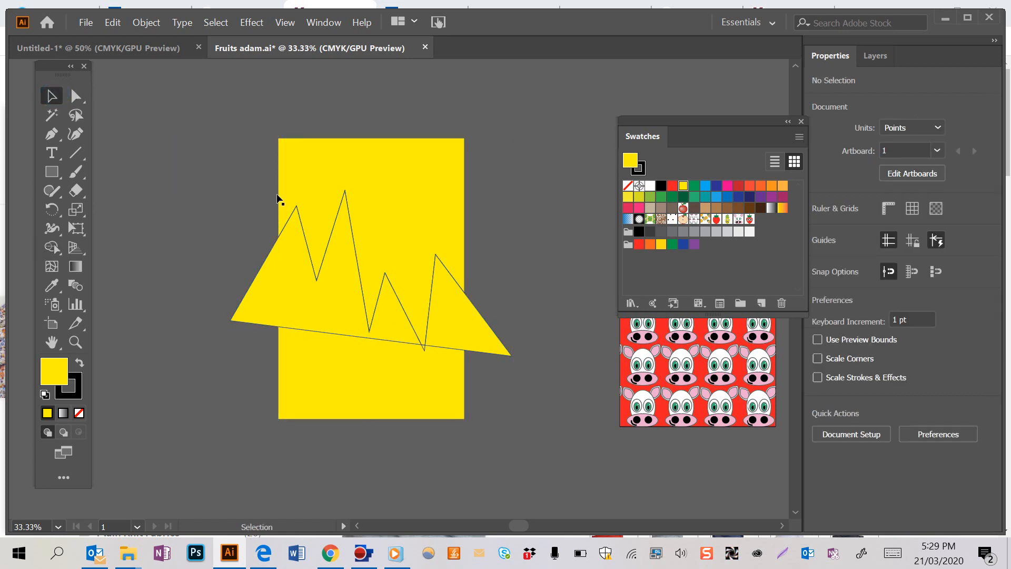
{"action": "left_click", "coordinate": [285, 265]}
{"action": "key", "text": "Delete"}
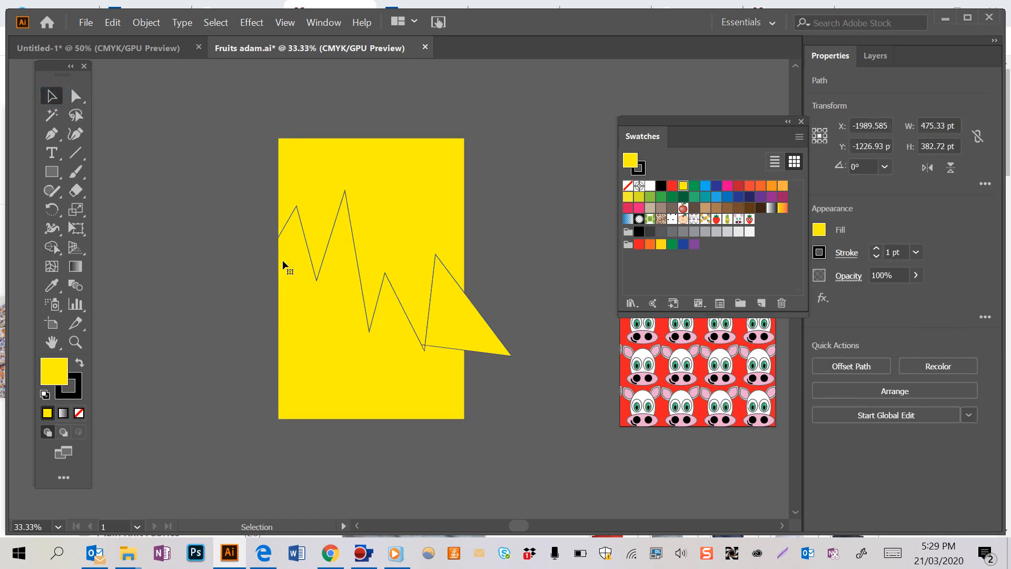
{"action": "left_click", "coordinate": [440, 305]}
{"action": "key", "text": "Delete"}
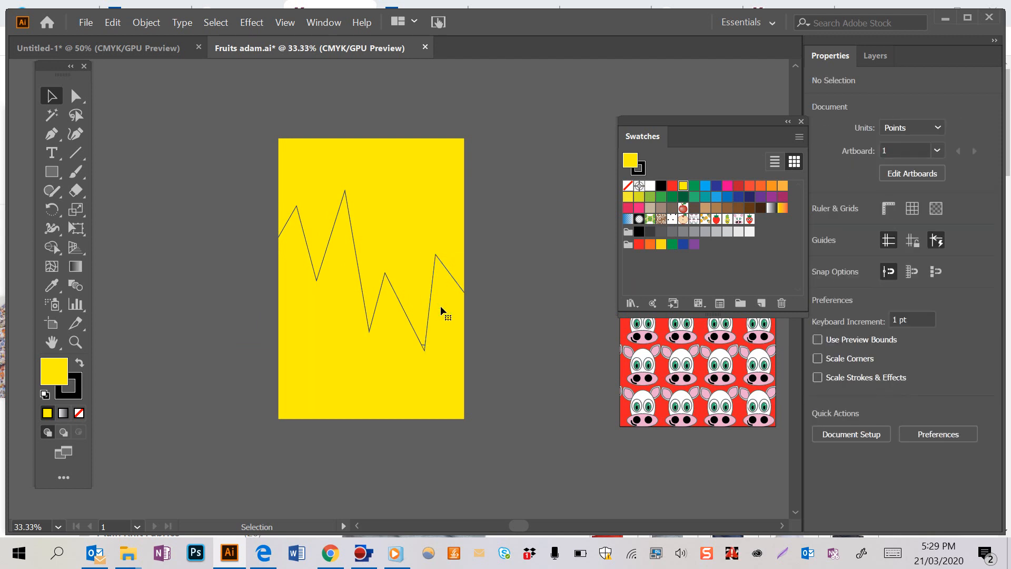
- Try moving the upper zigzag section upward to test the split, and undo the move
{"action": "left_click", "coordinate": [401, 224]}
{"action": "left_click_drag", "start_coordinate": [401, 223], "coordinate": [399, 189]}
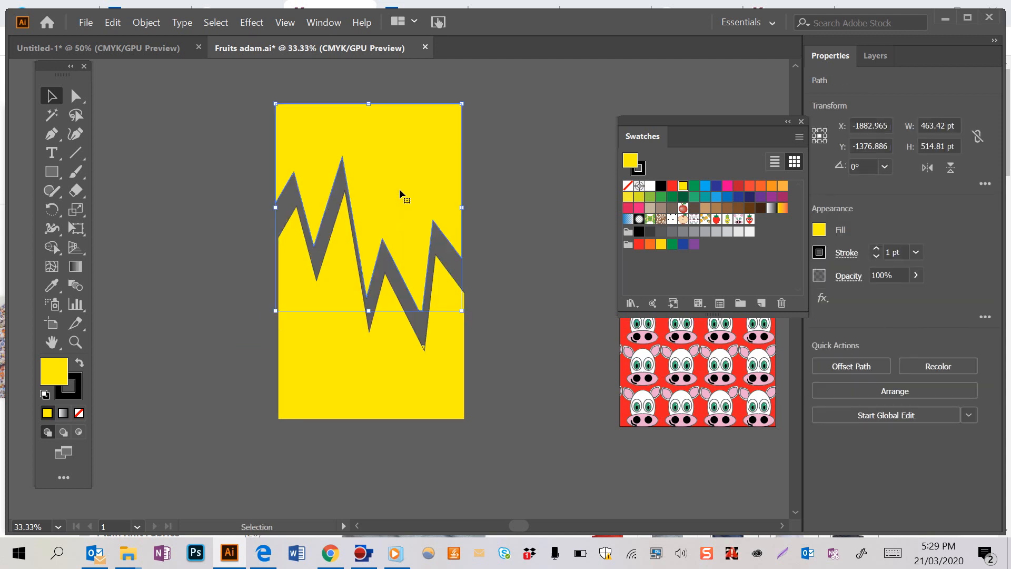
{"action": "key", "text": "ctrl+z"}
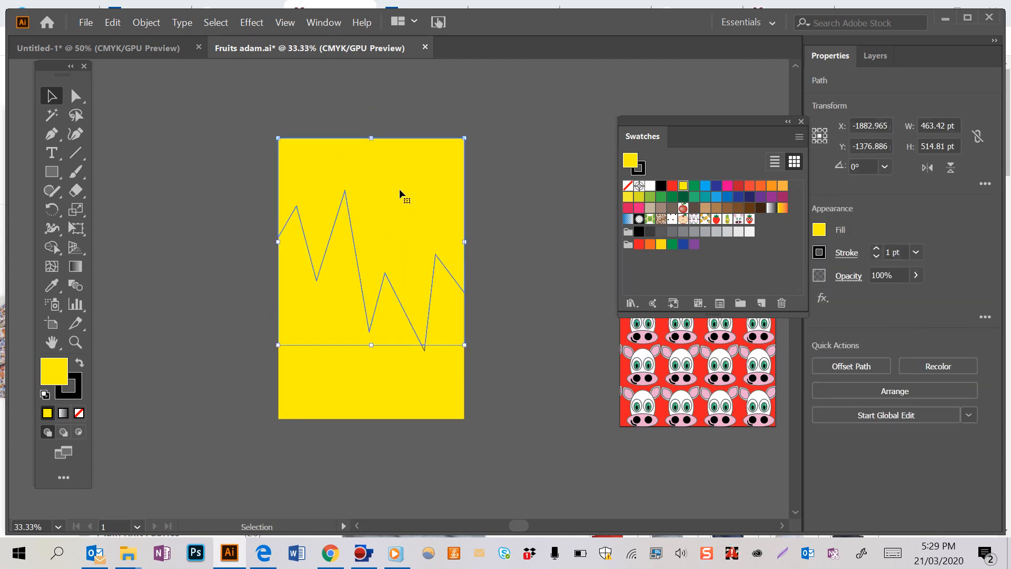
- Fill the upper zigzag section with the cow pattern swatch and the lower section with the strawberry pattern swatch
{"action": "left_click", "coordinate": [738, 219]}
{"action": "left_click", "coordinate": [400, 398]}
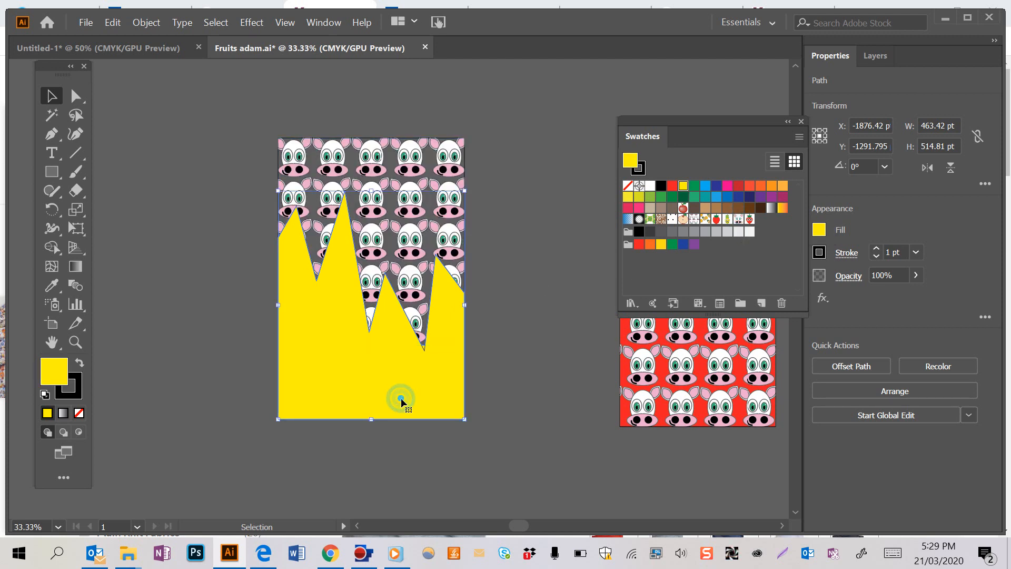
{"action": "left_click", "coordinate": [749, 219]}
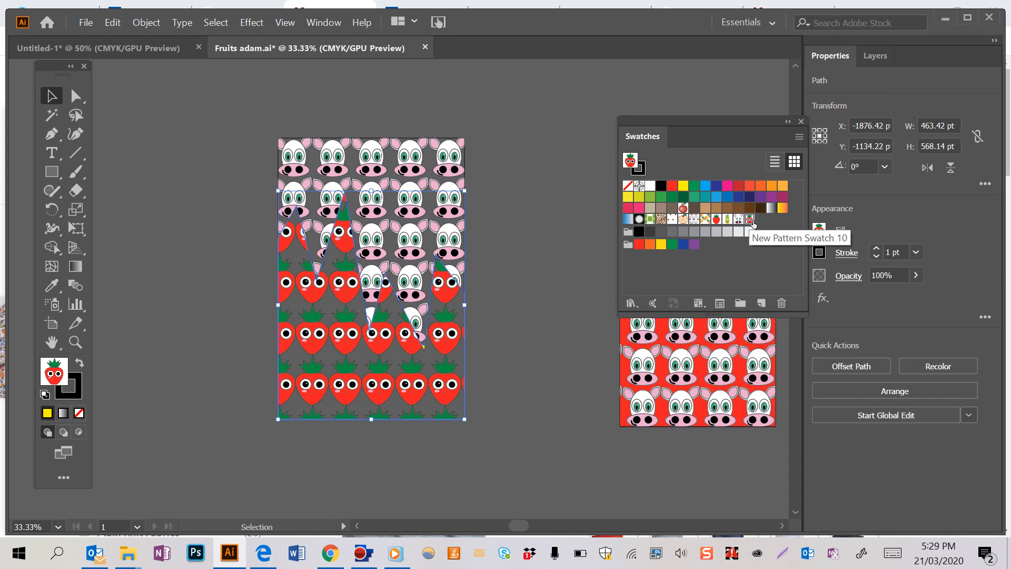
- Draw a rectangle about 295 pt wide and 749 pt high beside the patterned one and fill it with the Orange, Yellow gradient
{"action": "left_click", "coordinate": [52, 171]}
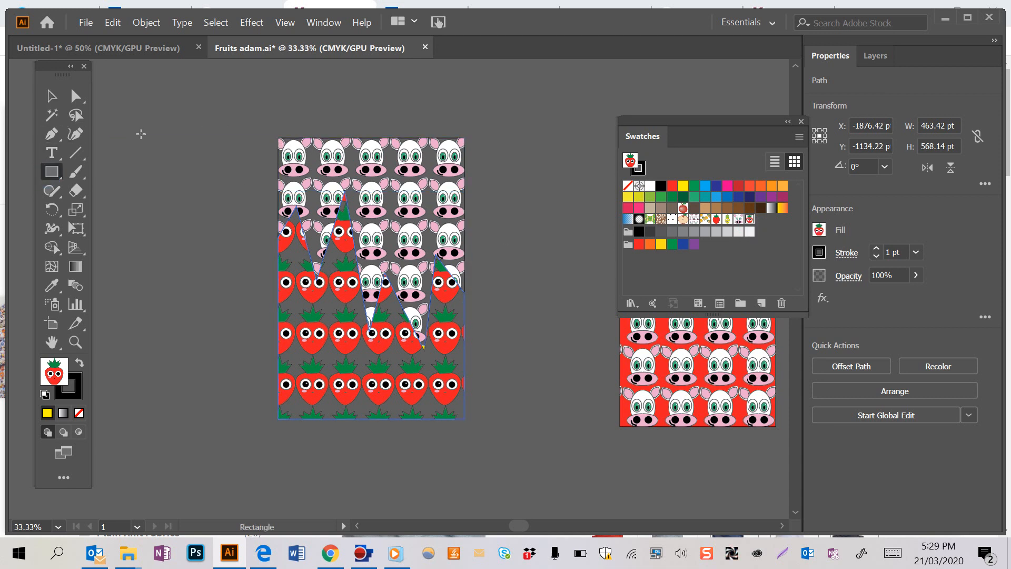
{"action": "left_click_drag", "start_coordinate": [136, 128], "coordinate": [255, 430]}
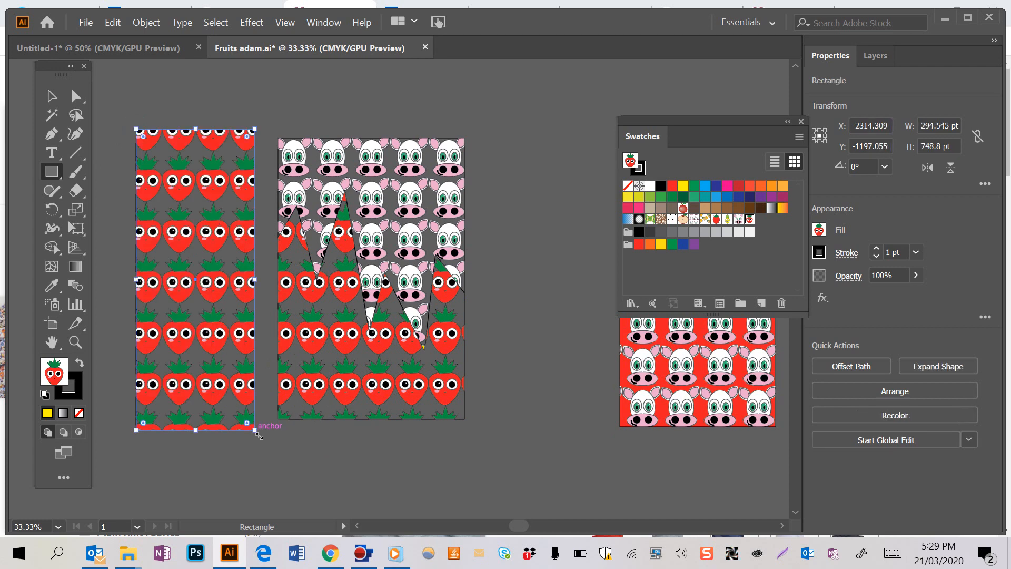
{"action": "left_click", "coordinate": [783, 209]}
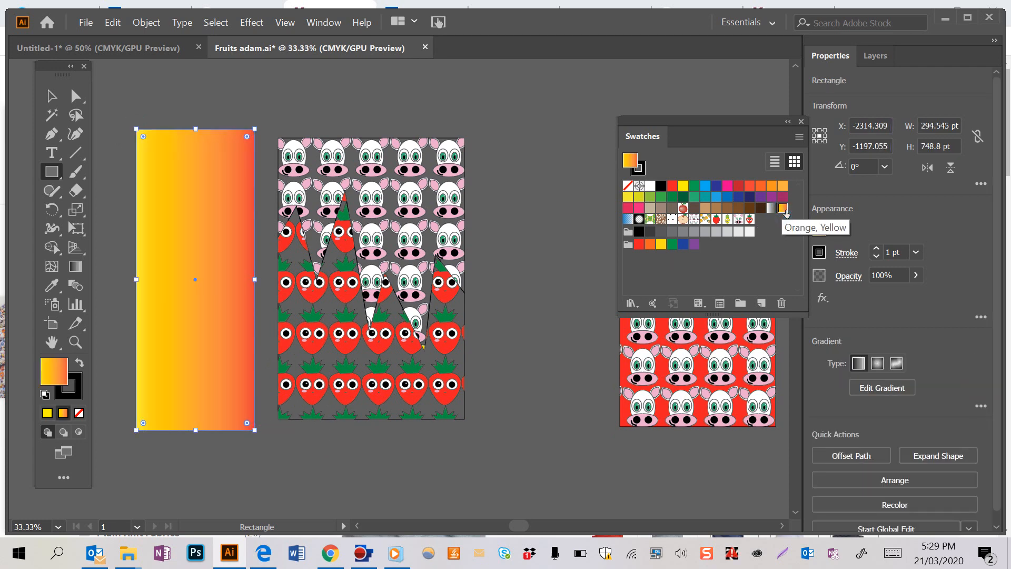
- Remove the three middle color stops from the new rectangle's gradient, keeping only the yellow and red end stops
{"action": "left_click", "coordinate": [338, 24]}
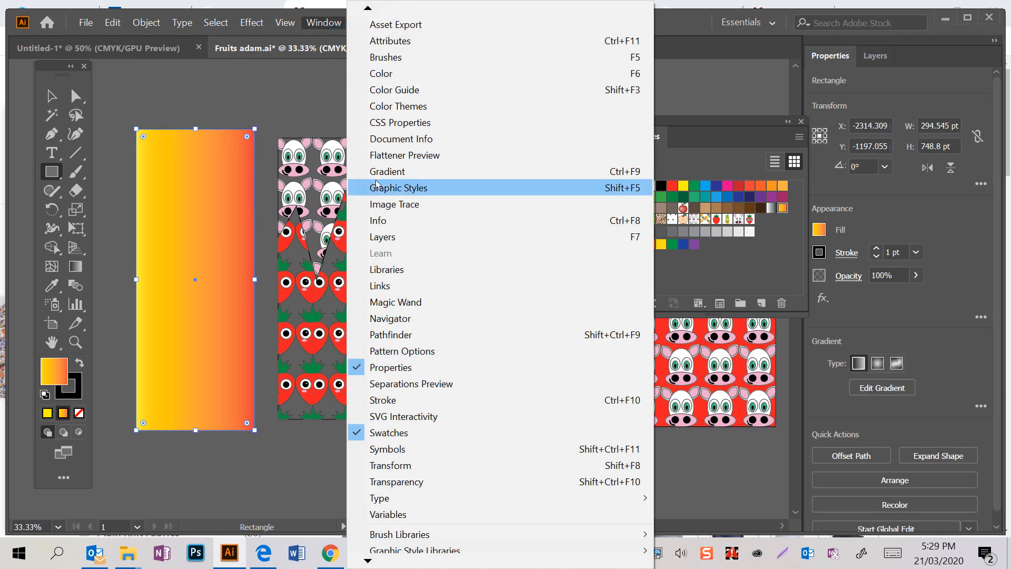
{"action": "left_click", "coordinate": [389, 169]}
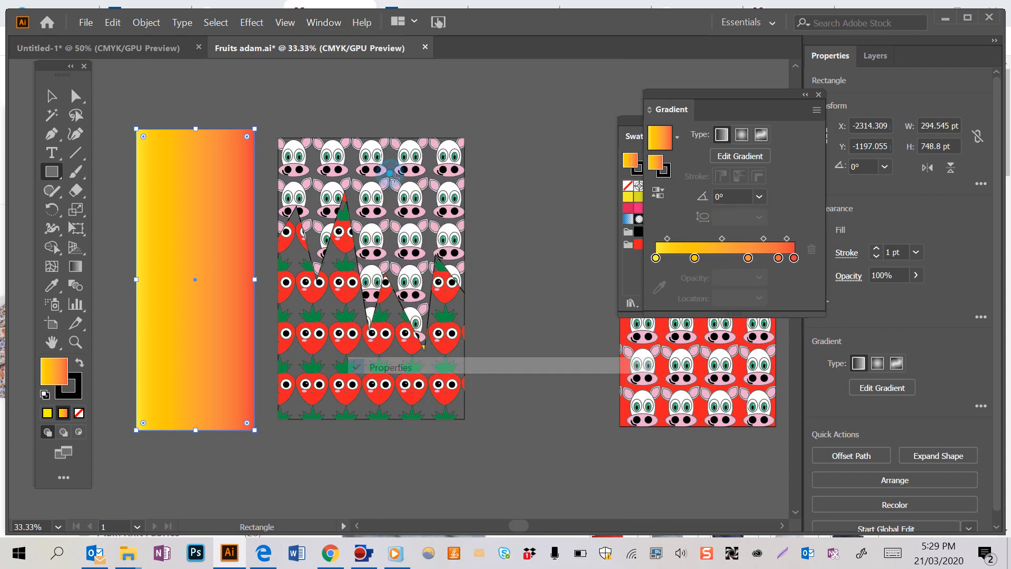
{"action": "left_click", "coordinate": [695, 258]}
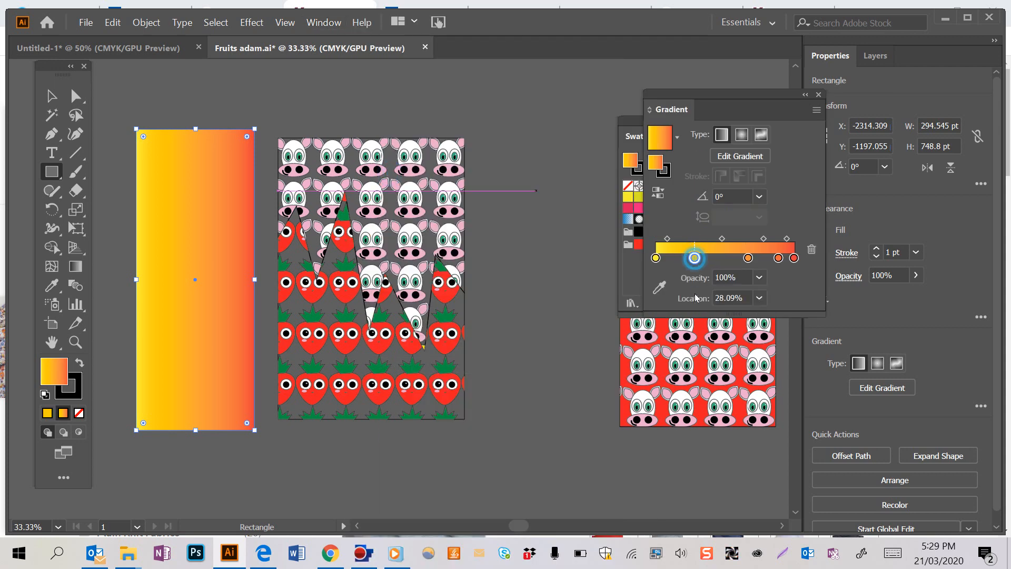
{"action": "left_click_drag", "start_coordinate": [694, 258], "coordinate": [751, 301]}
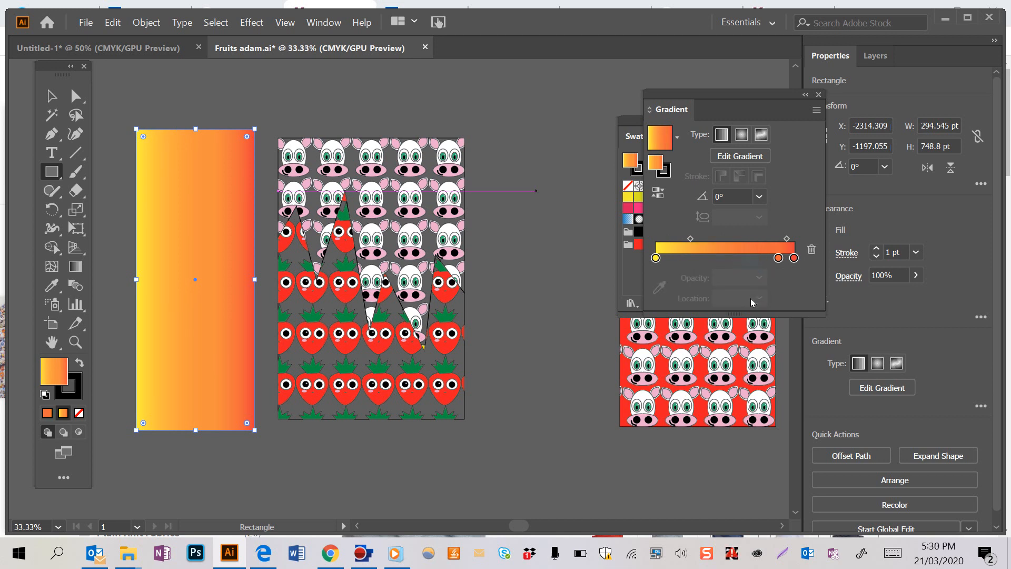
{"action": "left_click_drag", "start_coordinate": [778, 258], "coordinate": [779, 298]}
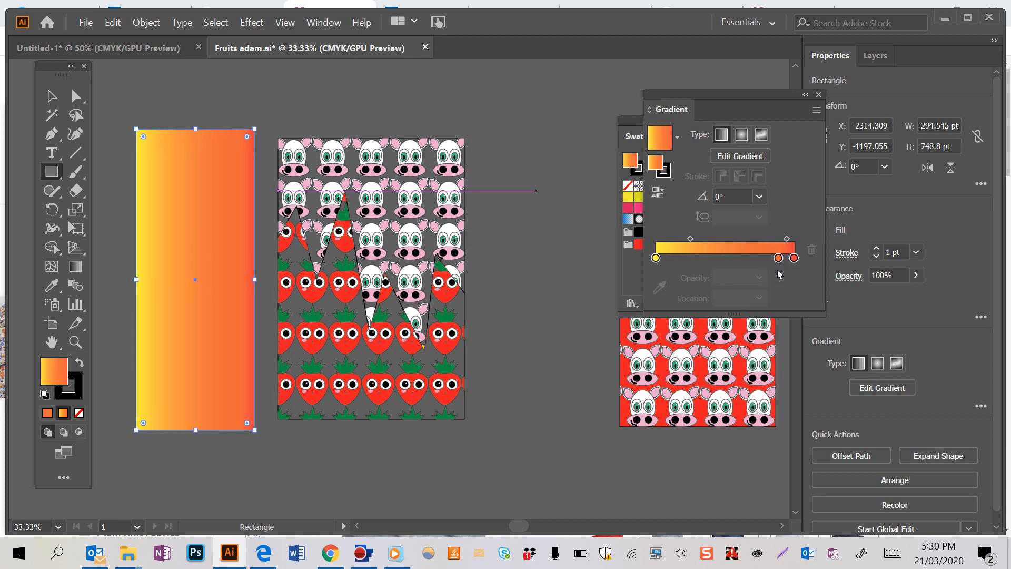
{"action": "left_click_drag", "start_coordinate": [779, 262], "coordinate": [781, 307]}
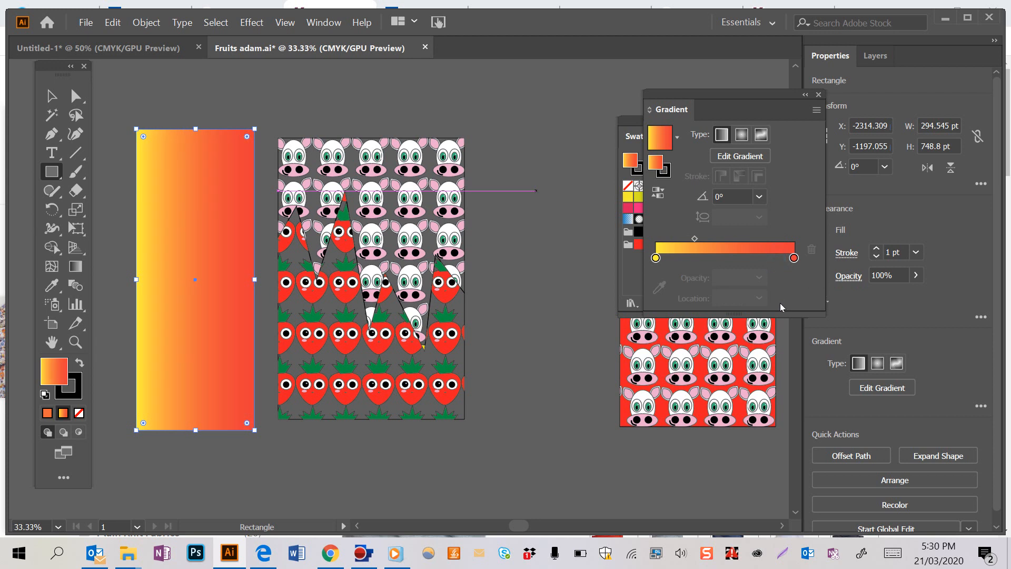
- Change the gradient's red end stop to the pink swatch C=0 M=95 Y=20 K=0
{"action": "left_click", "coordinate": [794, 258]}
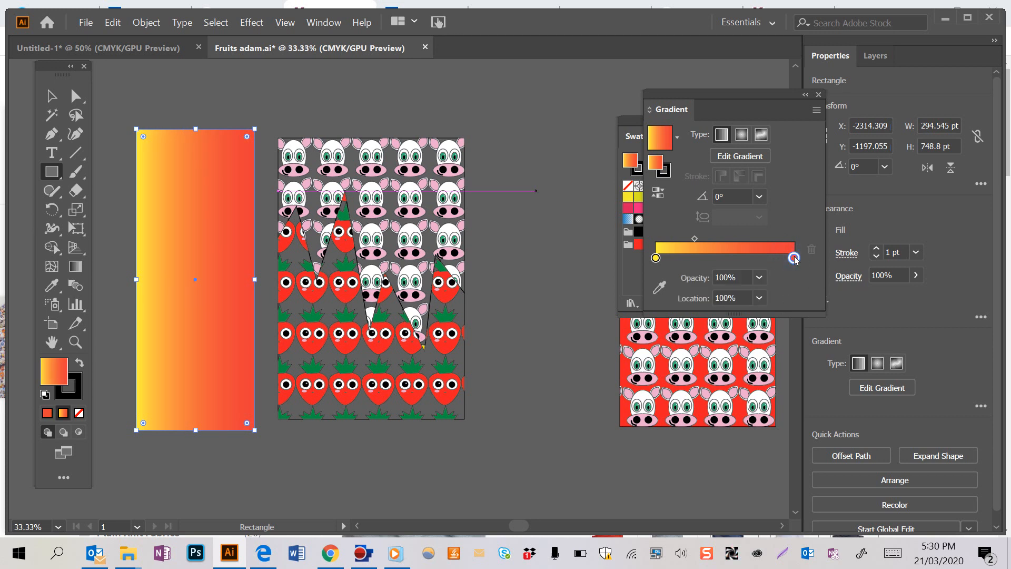
{"action": "double_click", "coordinate": [795, 258]}
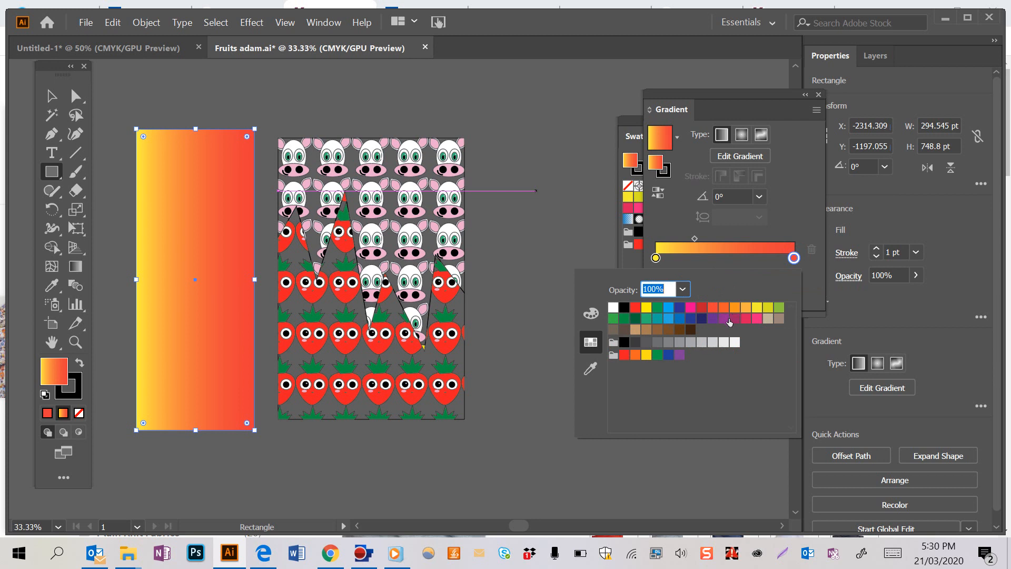
{"action": "left_click", "coordinate": [759, 320]}
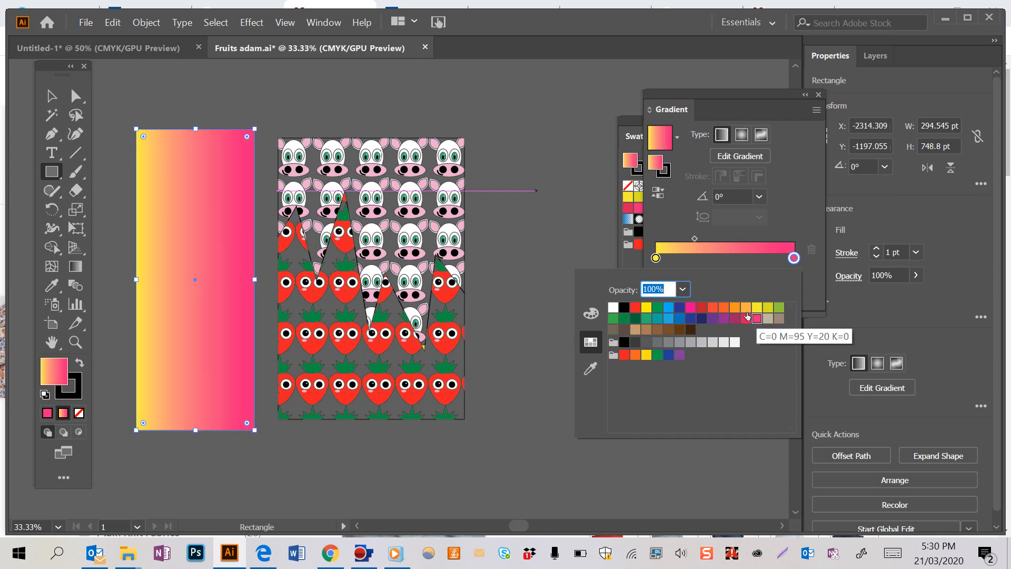
- Replace the gradient's yellow start stop with a white stop at location 0%
{"action": "left_click", "coordinate": [661, 261]}
{"action": "double_click", "coordinate": [660, 261]}
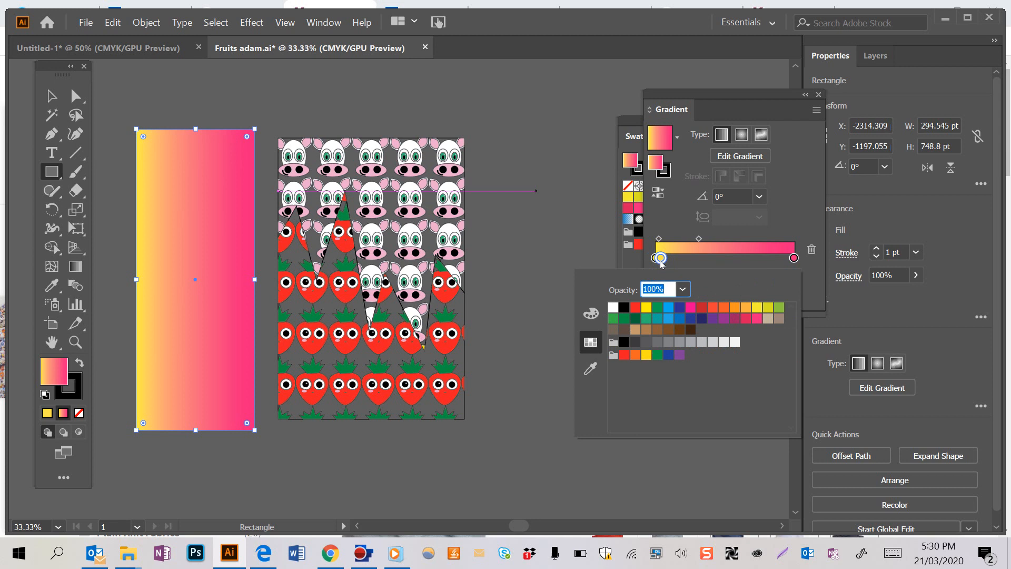
{"action": "left_click", "coordinate": [614, 310]}
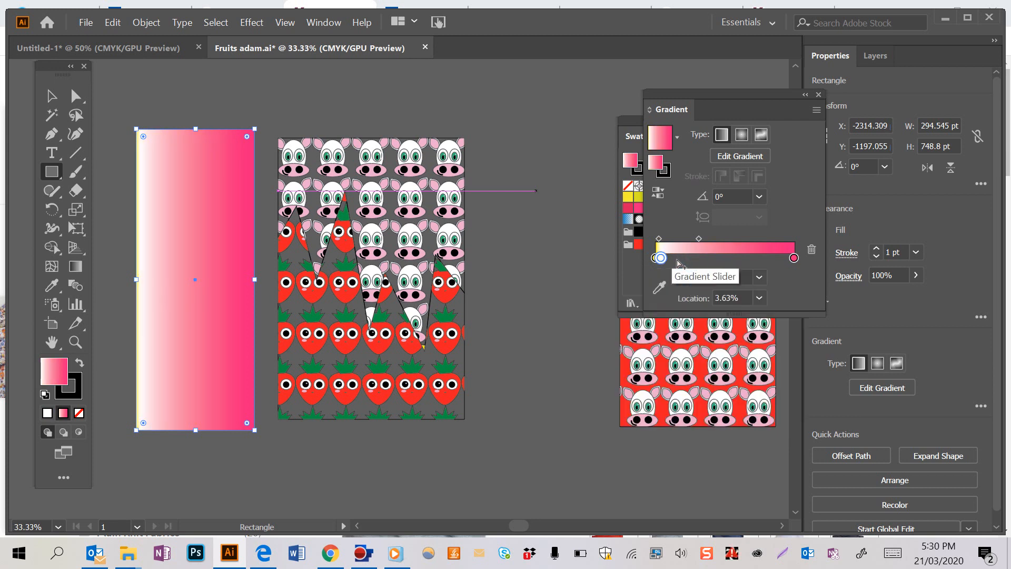
{"action": "left_click_drag", "start_coordinate": [660, 257], "coordinate": [658, 284]}
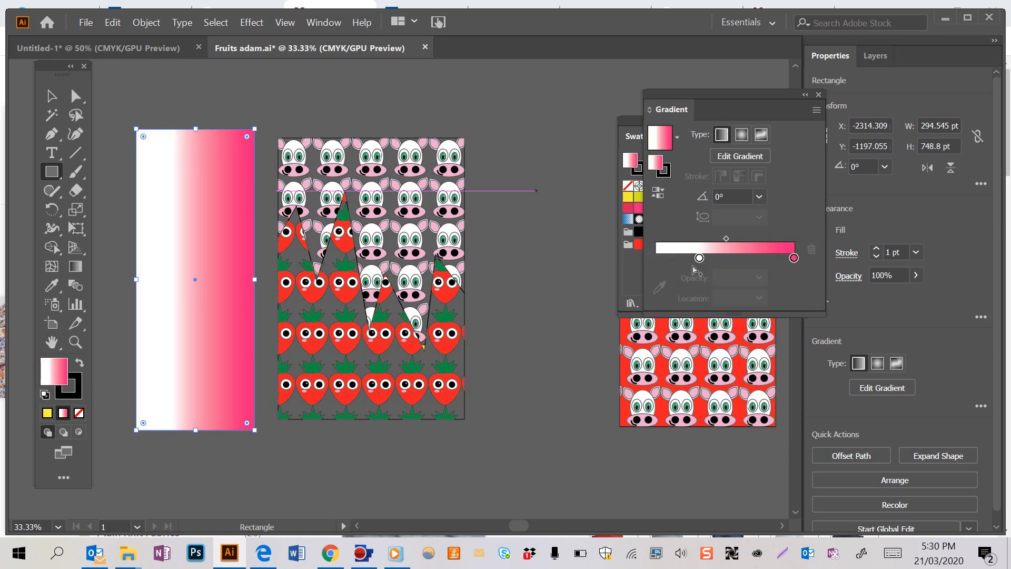
{"action": "left_click_drag", "start_coordinate": [699, 257], "coordinate": [655, 258]}
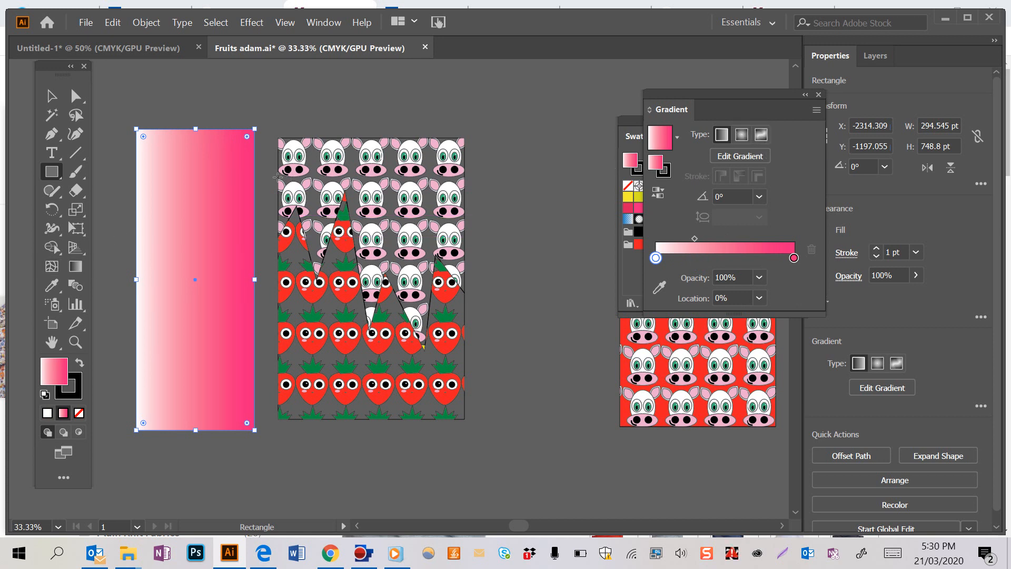
- Redirect the gradient with the Gradient tool from the rectangle's upper-left corner to its lower-right corner, at about -71.2°
{"action": "left_click", "coordinate": [72, 272]}
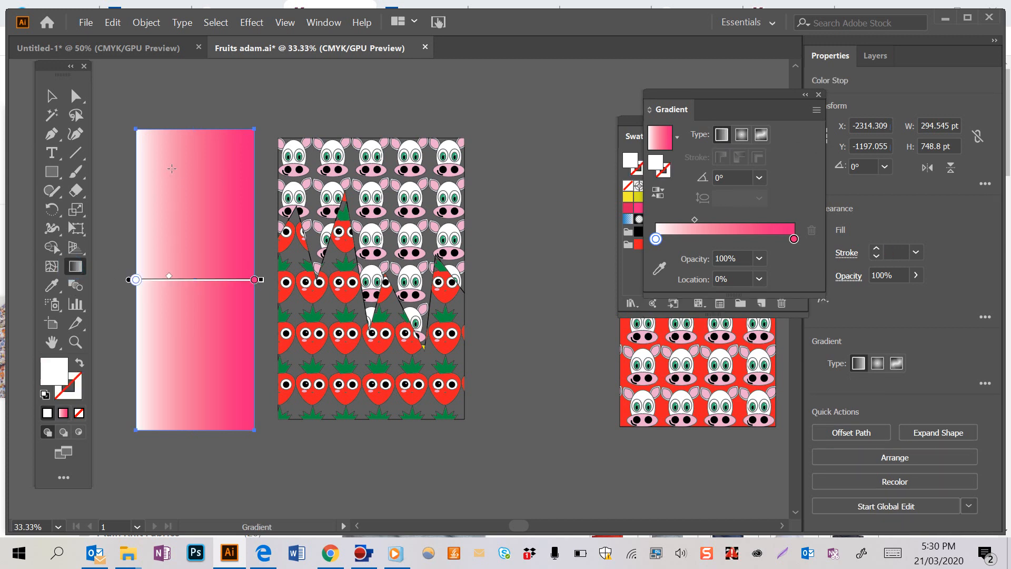
{"action": "left_click_drag", "start_coordinate": [167, 161], "coordinate": [229, 199]}
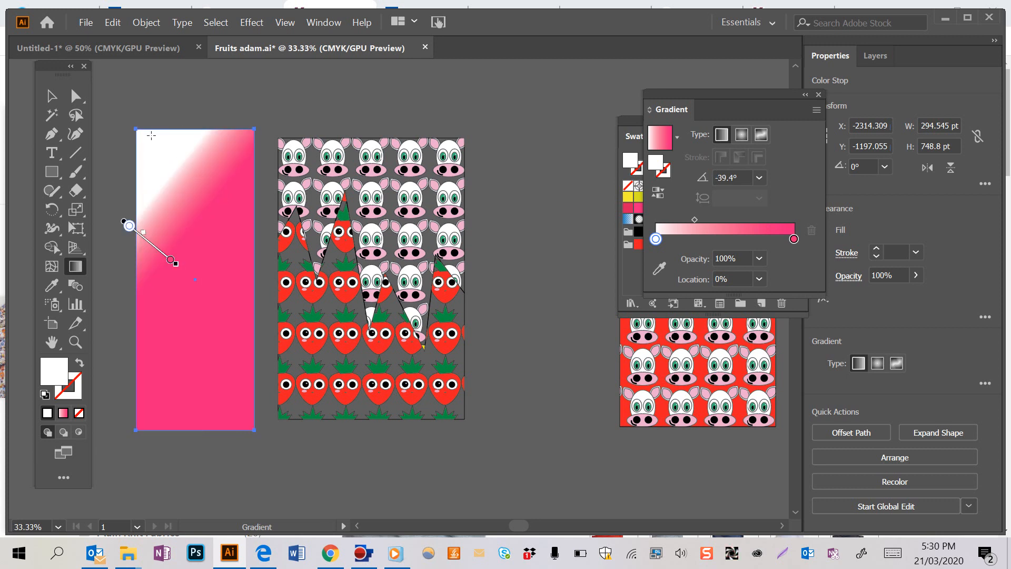
{"action": "left_click_drag", "start_coordinate": [143, 128], "coordinate": [246, 431]}
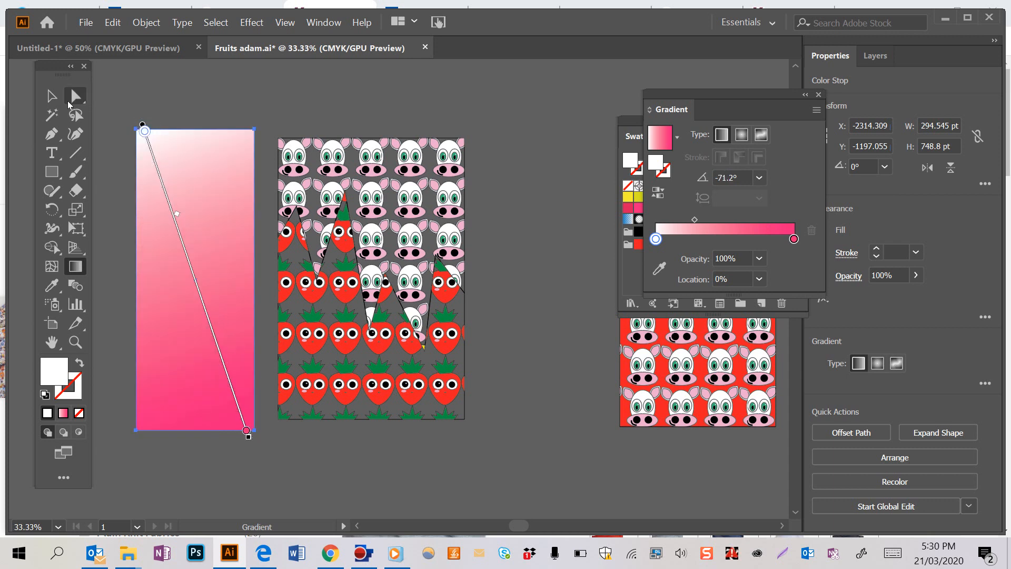
{"action": "left_click", "coordinate": [50, 96]}
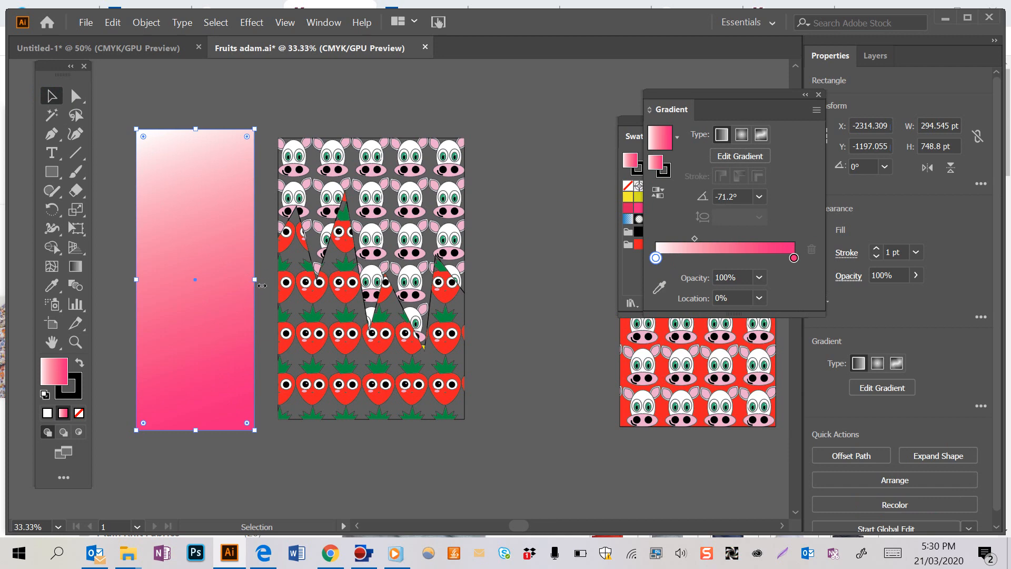
- Widen the gradient rectangle to about 888 pt so it covers the zigzag patterned panel, and send it to the back
{"action": "left_click_drag", "start_coordinate": [261, 285], "coordinate": [493, 309]}
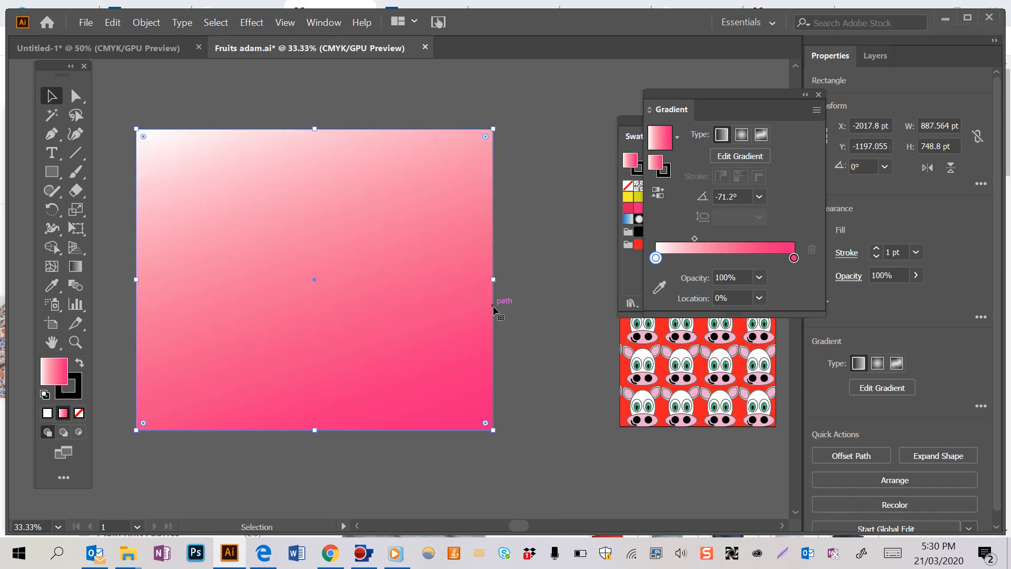
{"action": "right_click", "coordinate": [387, 288]}
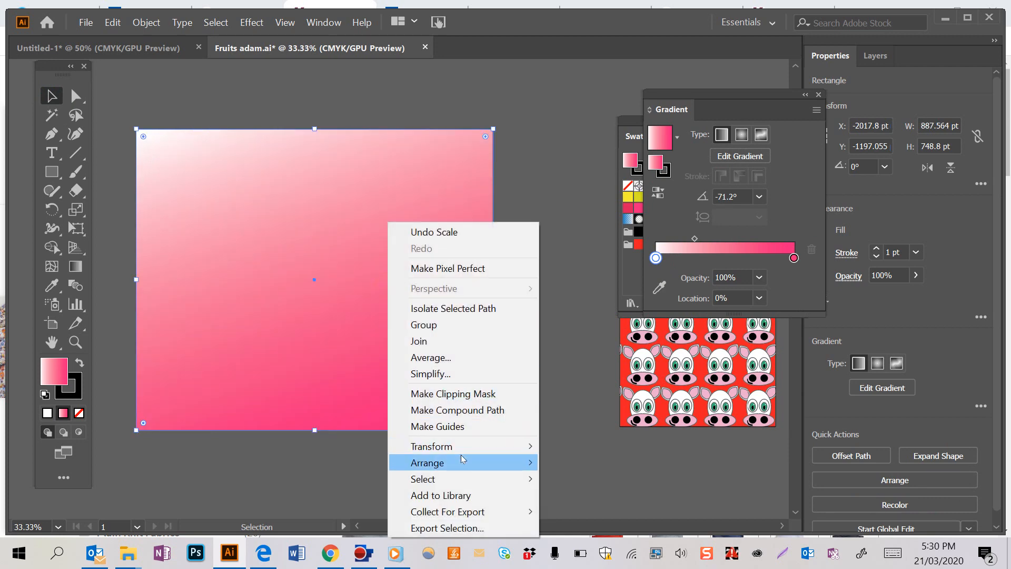
{"action": "mouse_move", "coordinate": [461, 458]}
{"action": "left_click", "coordinate": [561, 510]}
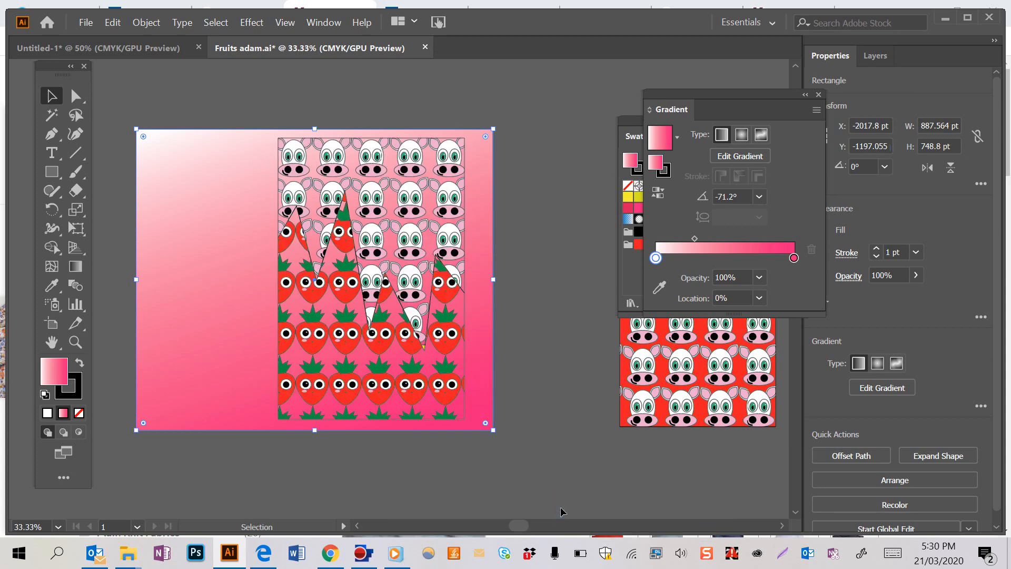
- Resize the gradient rectangle to the patterned panel's edges, at about 463 by 699 pt
{"action": "left_click_drag", "start_coordinate": [140, 284], "coordinate": [278, 285]}
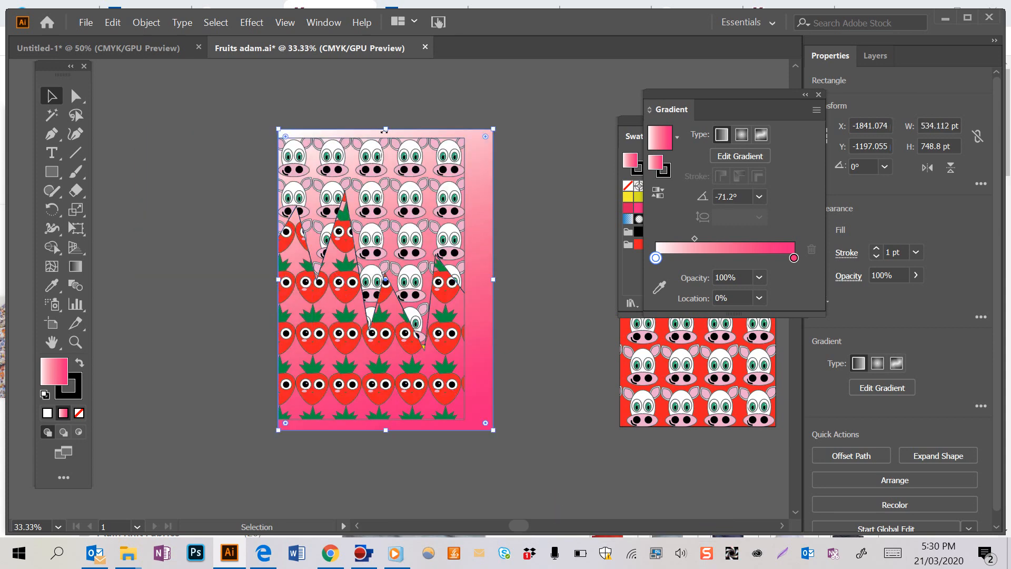
{"action": "left_click_drag", "start_coordinate": [390, 134], "coordinate": [408, 138]}
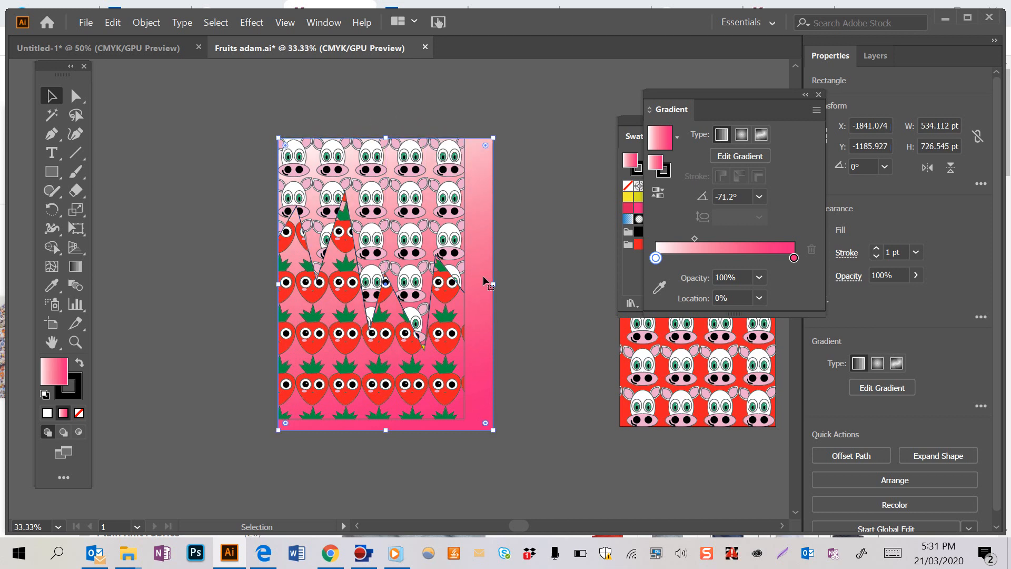
{"action": "left_click_drag", "start_coordinate": [497, 289], "coordinate": [464, 284]}
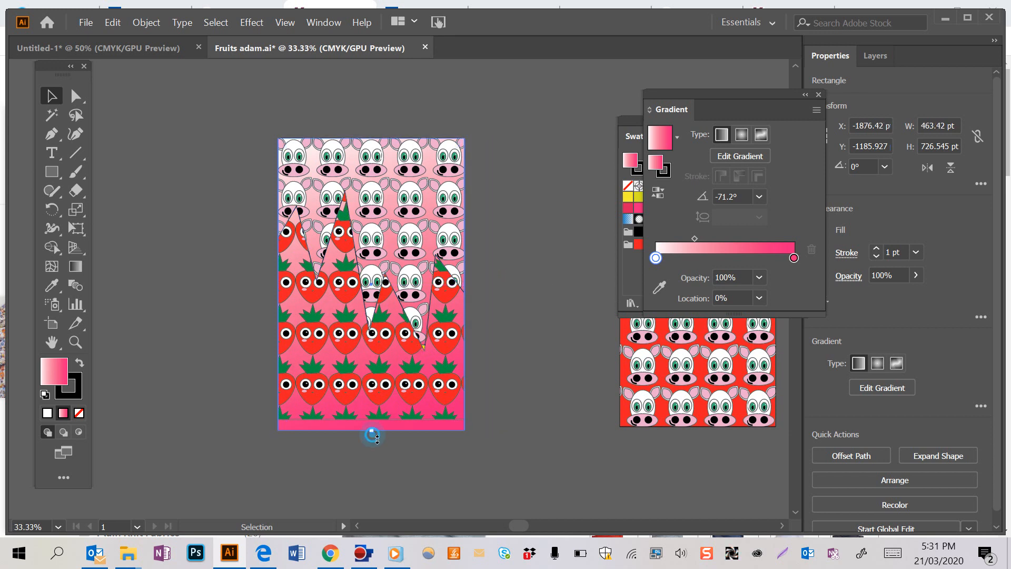
{"action": "left_click_drag", "start_coordinate": [371, 430], "coordinate": [370, 419]}
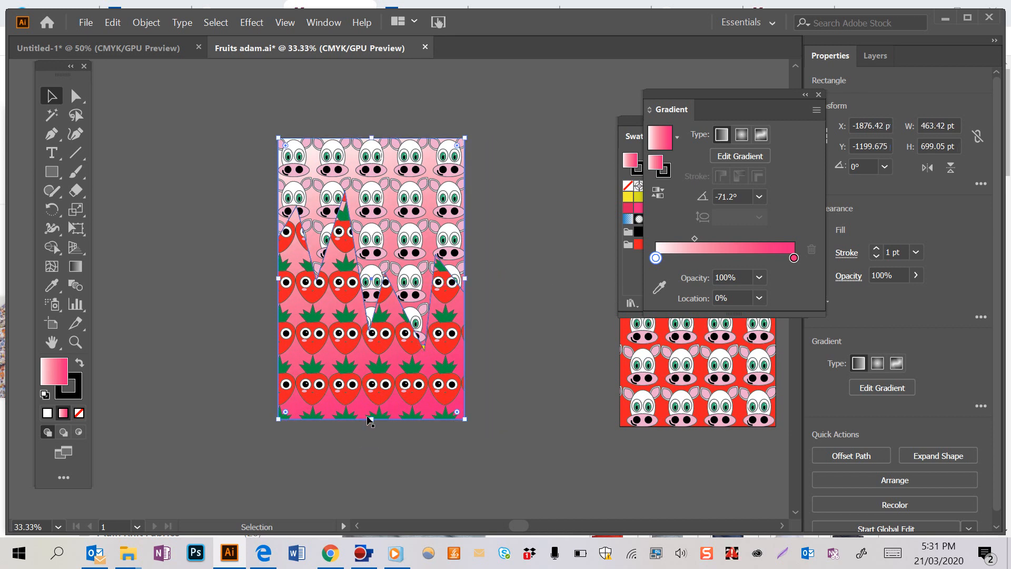
- Set the stroke weight of the panel's zigzag strawberry section to 6 pt
{"action": "left_click", "coordinate": [378, 366]}
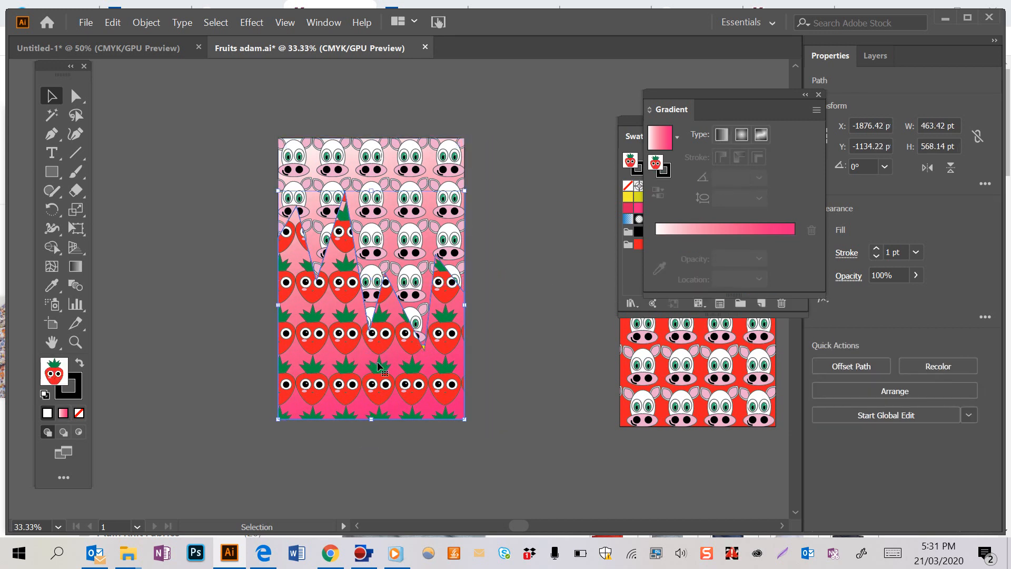
{"action": "left_click", "coordinate": [850, 258]}
{"action": "left_click", "coordinate": [876, 250]}
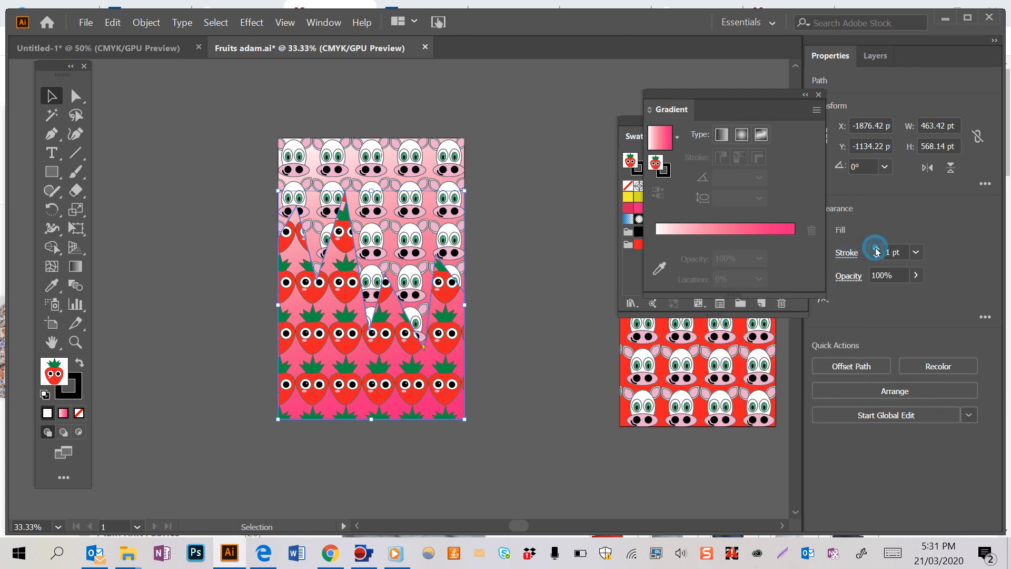
{"action": "left_click", "coordinate": [876, 249]}
{"action": "left_click", "coordinate": [876, 250]}
{"action": "left_click", "coordinate": [876, 250]}
{"action": "left_click", "coordinate": [876, 249]}
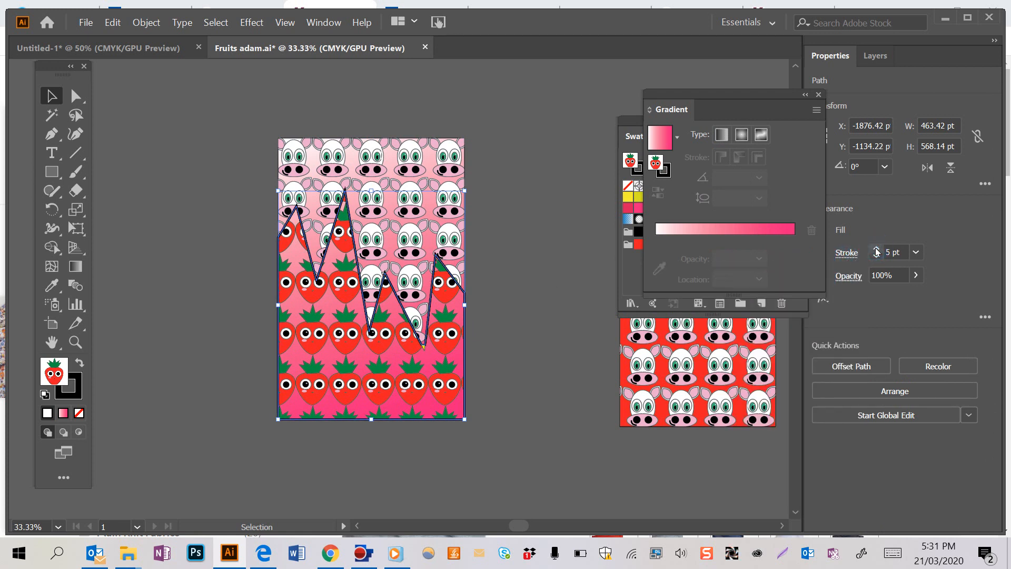
{"action": "left_click", "coordinate": [876, 250]}
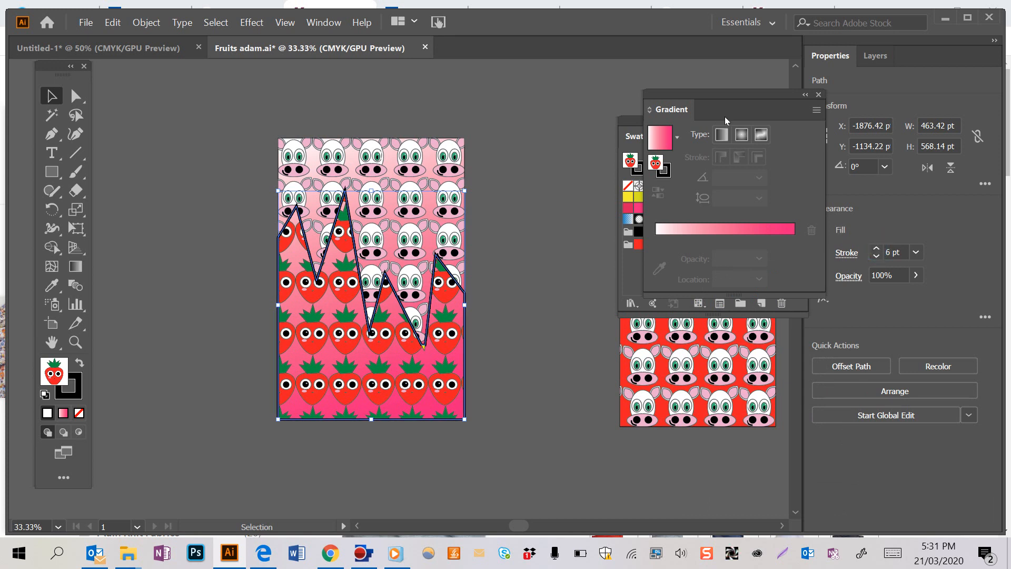
- Close the Gradient panel and set the strawberry section's stroke to none
{"action": "left_click", "coordinate": [818, 95]}
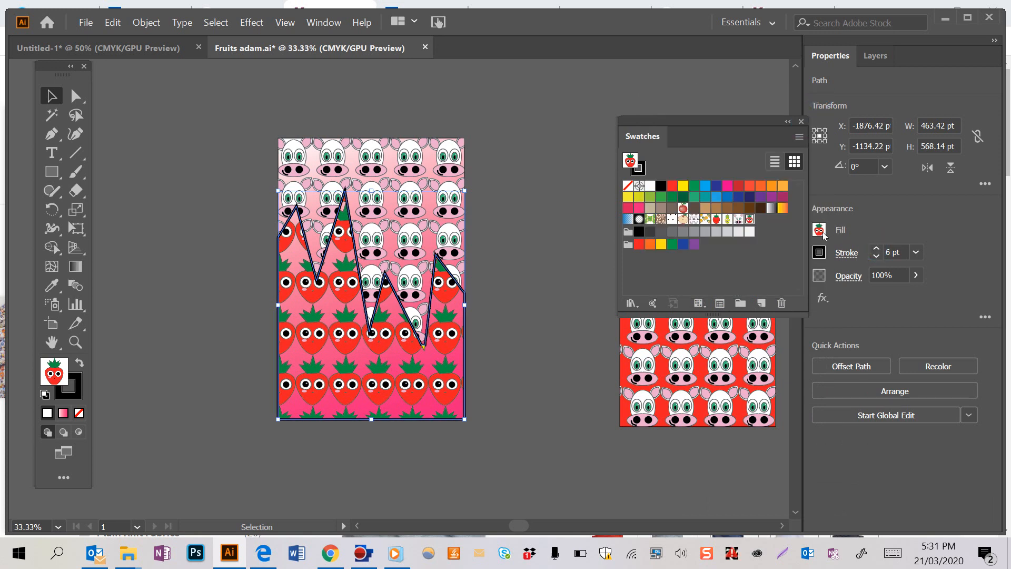
{"action": "left_click", "coordinate": [819, 253]}
{"action": "left_click", "coordinate": [647, 309]}
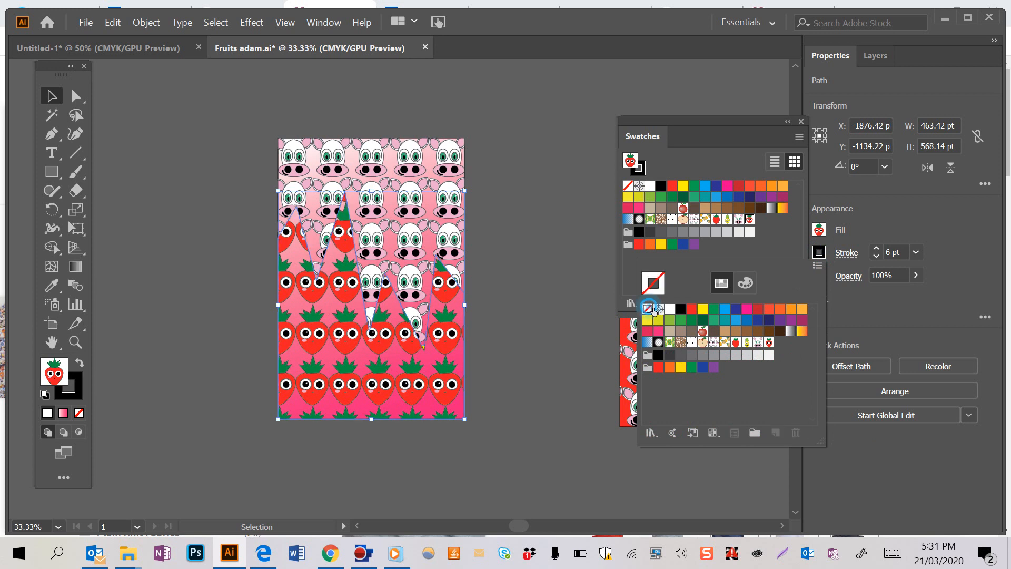
- Draw a rectangle about 416 by 681 pt in the empty space left of the gradient-backed panel and fill it with plain green
{"action": "scroll", "coordinate": [574, 294], "scroll_direction": "right", "scroll_amount": 1}
{"action": "scroll", "coordinate": [574, 294], "scroll_direction": "right", "scroll_amount": 10}
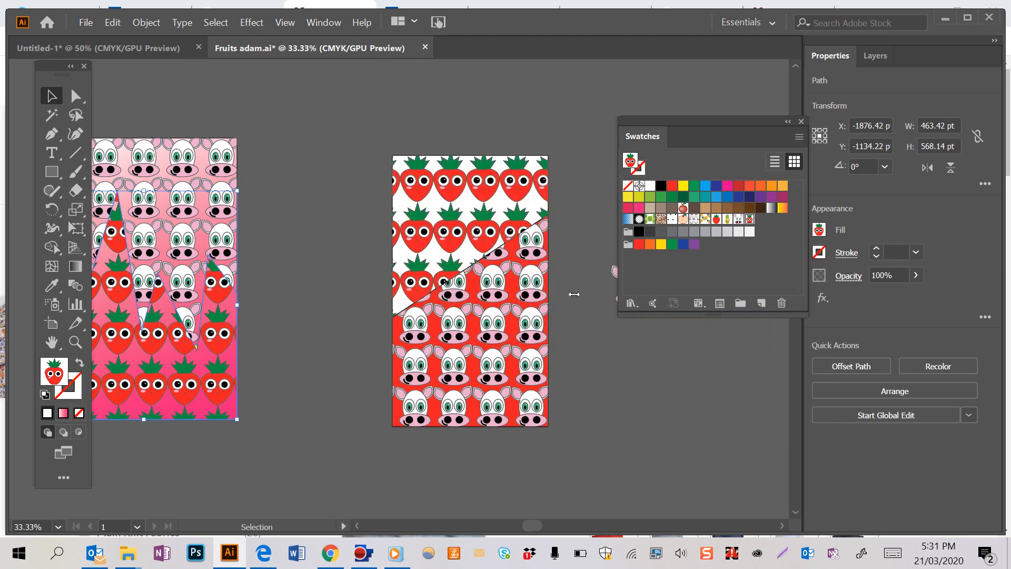
{"action": "scroll", "coordinate": [574, 294], "scroll_direction": "left", "scroll_amount": 20}
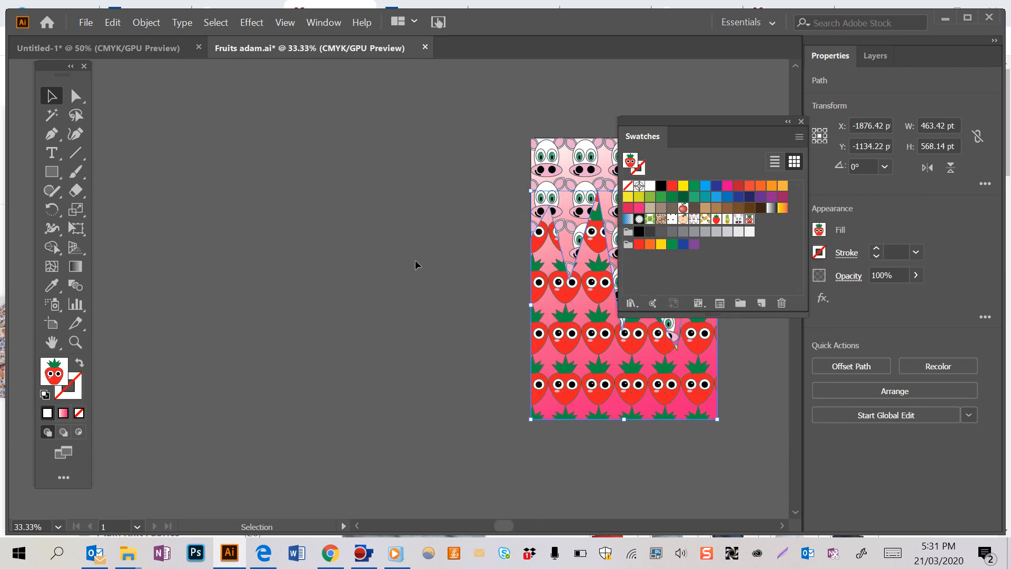
{"action": "left_click", "coordinate": [51, 171]}
{"action": "left_click_drag", "start_coordinate": [276, 134], "coordinate": [447, 414]}
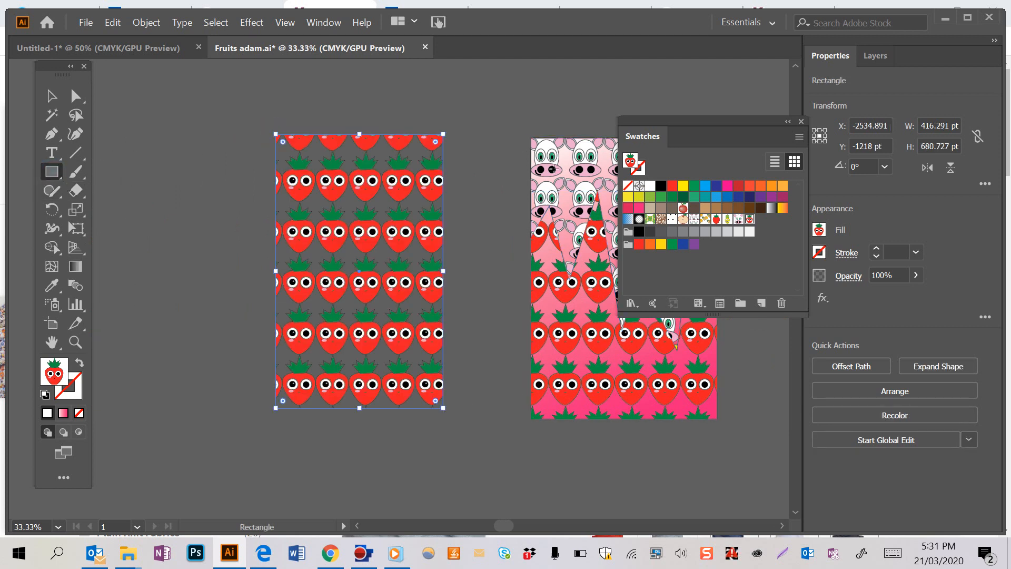
{"action": "left_click", "coordinate": [665, 197]}
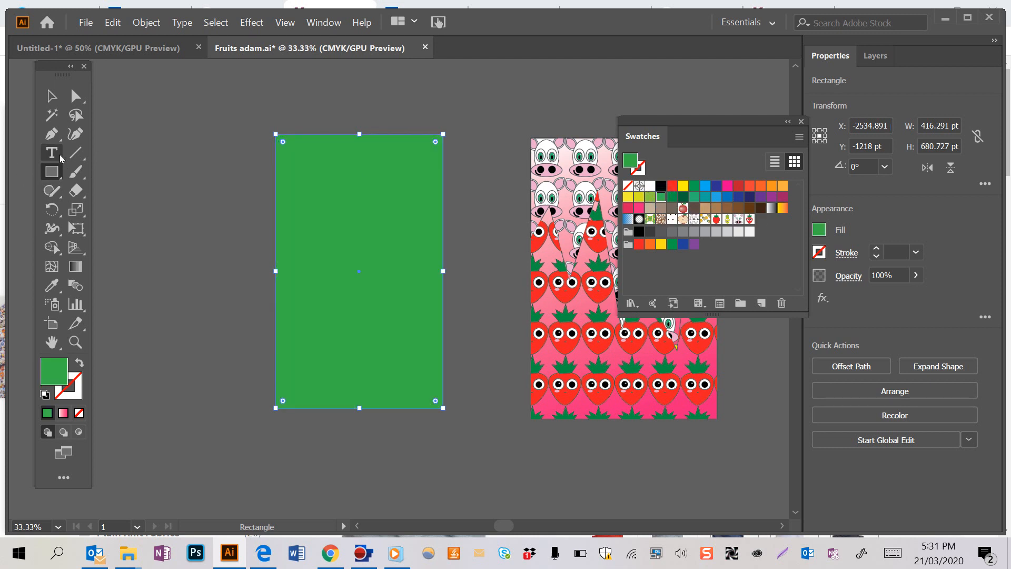
- Draw a closed wavy band about 723 pt wide with the Pen tool, crossing the middle of the green rectangle and overhanging both sides
{"action": "left_click_drag", "start_coordinate": [51, 133], "coordinate": [90, 138]}
{"action": "left_click", "coordinate": [190, 288]}
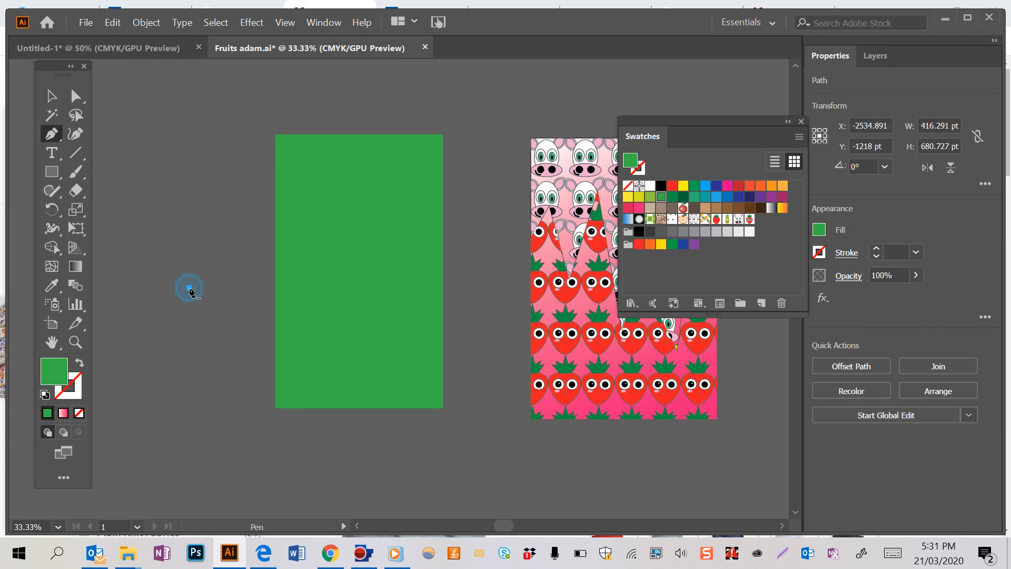
{"action": "left_click_drag", "start_coordinate": [272, 214], "coordinate": [324, 217]}
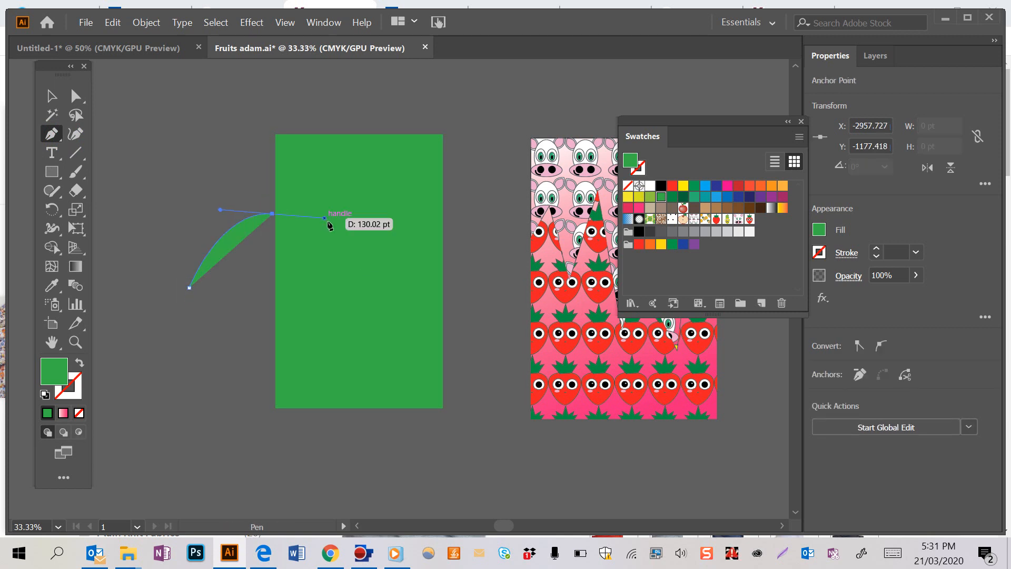
{"action": "left_click", "coordinate": [359, 246]}
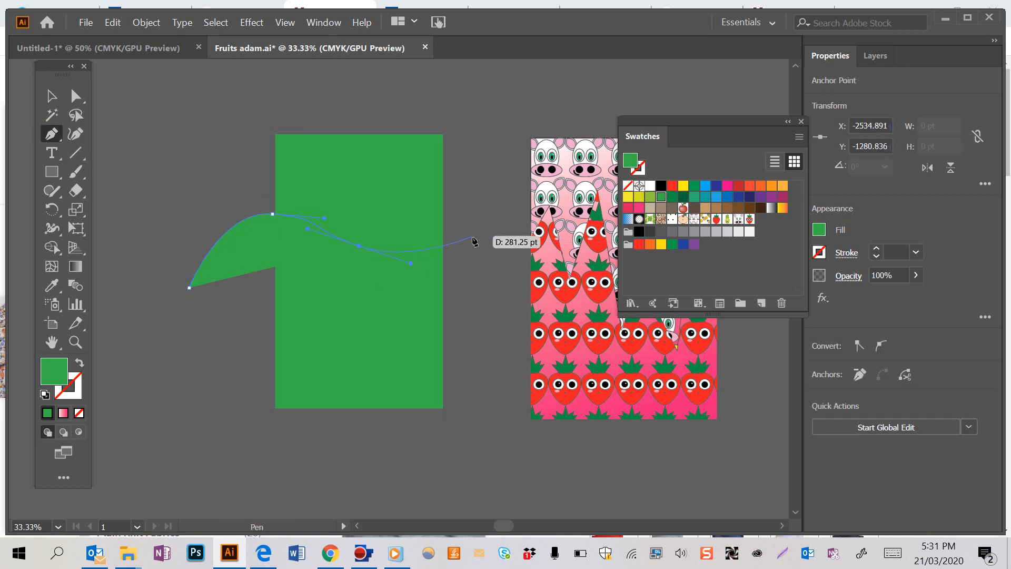
{"action": "left_click_drag", "start_coordinate": [470, 235], "coordinate": [493, 212]}
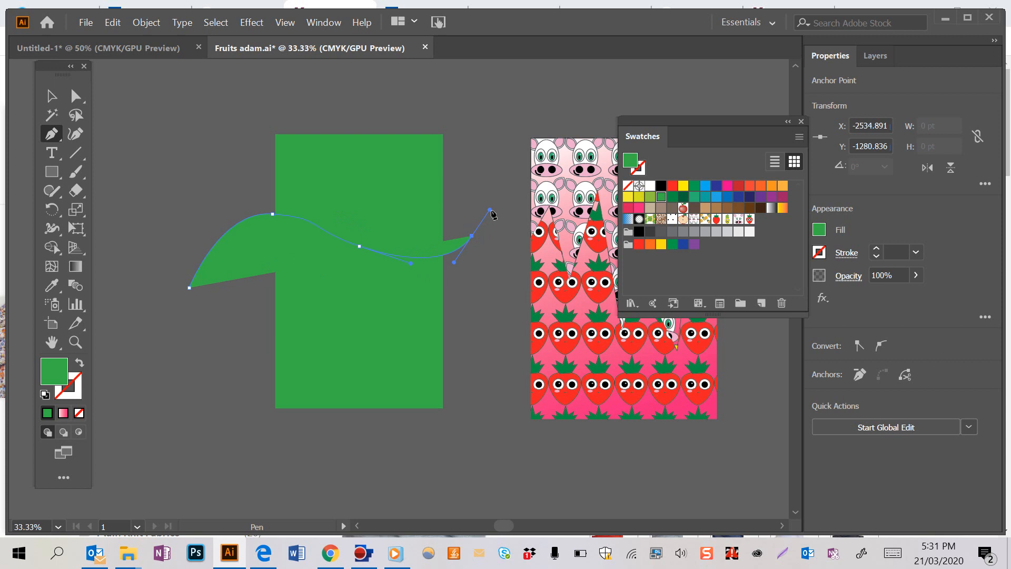
{"action": "left_click", "coordinate": [472, 301]}
{"action": "left_click_drag", "start_coordinate": [382, 327], "coordinate": [326, 319]}
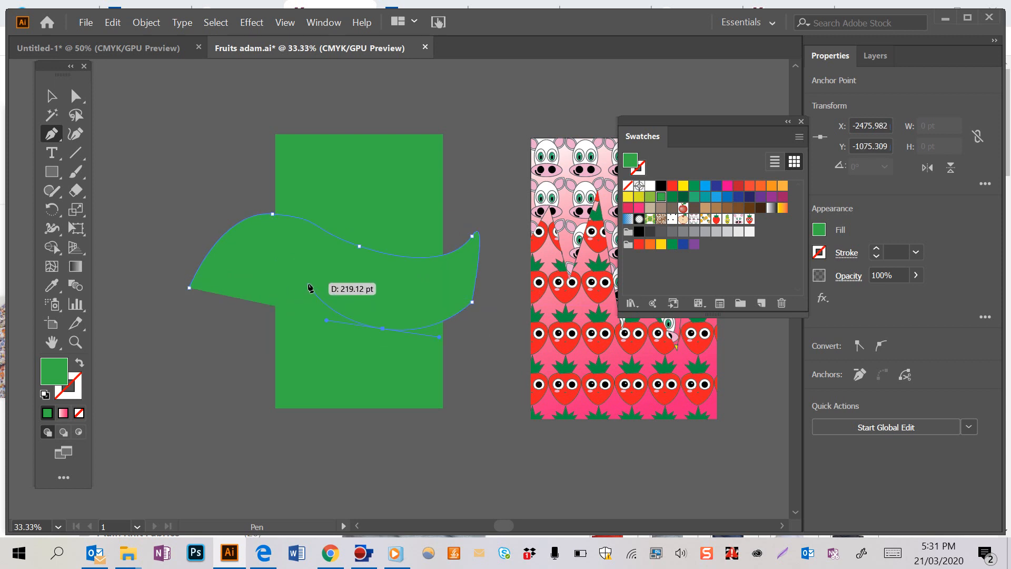
{"action": "left_click_drag", "start_coordinate": [308, 285], "coordinate": [267, 285]}
{"action": "left_click", "coordinate": [233, 320]}
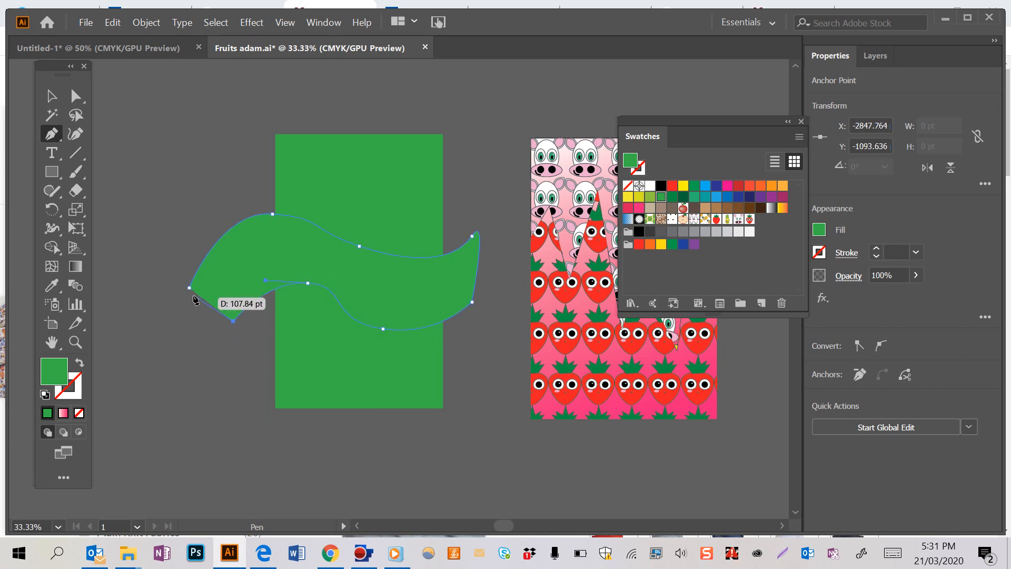
{"action": "left_click_drag", "start_coordinate": [189, 288], "coordinate": [189, 287]}
- Divide the green rectangle along the wavy band into upper, middle and lower sections with the Shape Builder tool
{"action": "left_click", "coordinate": [75, 95]}
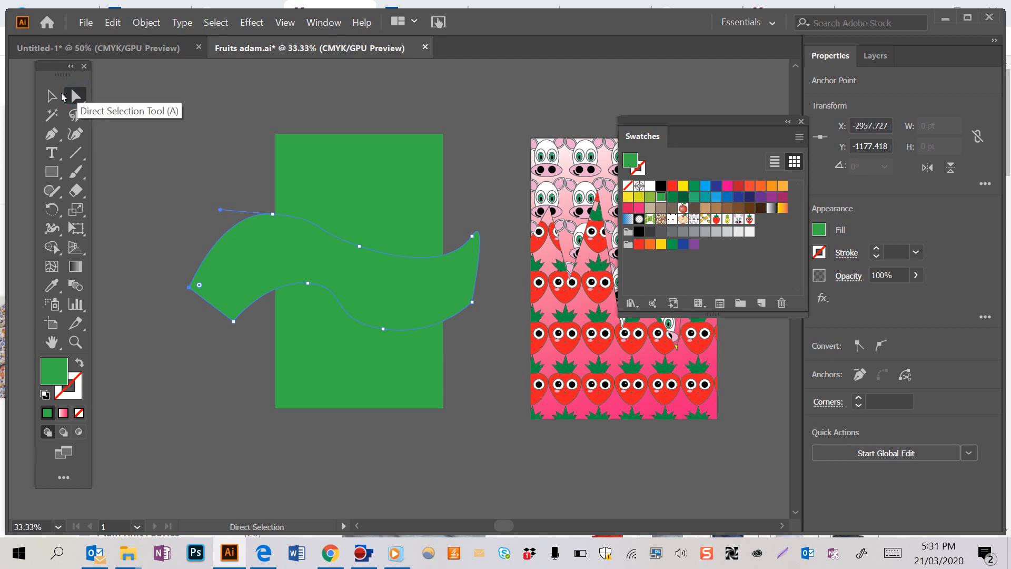
{"action": "left_click", "coordinate": [51, 95]}
{"action": "left_click_drag", "start_coordinate": [160, 102], "coordinate": [453, 377]}
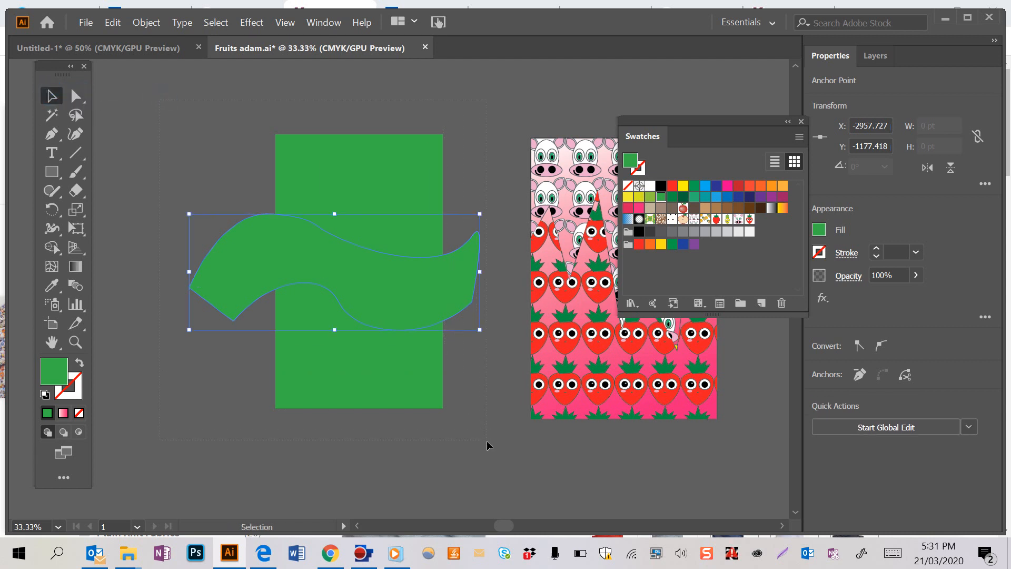
{"action": "left_click_drag", "start_coordinate": [487, 445], "coordinate": [487, 447]}
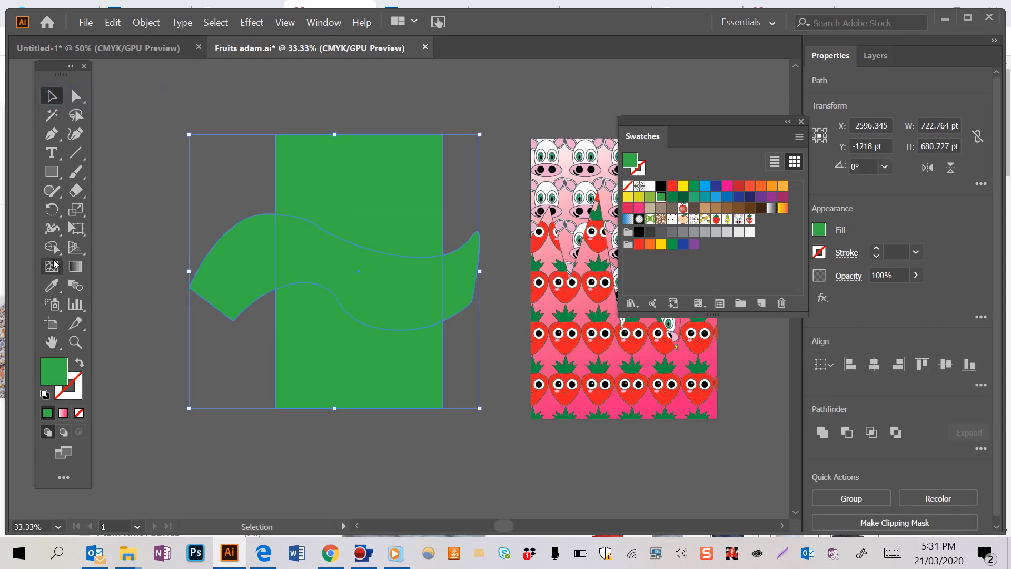
{"action": "left_click", "coordinate": [52, 247]}
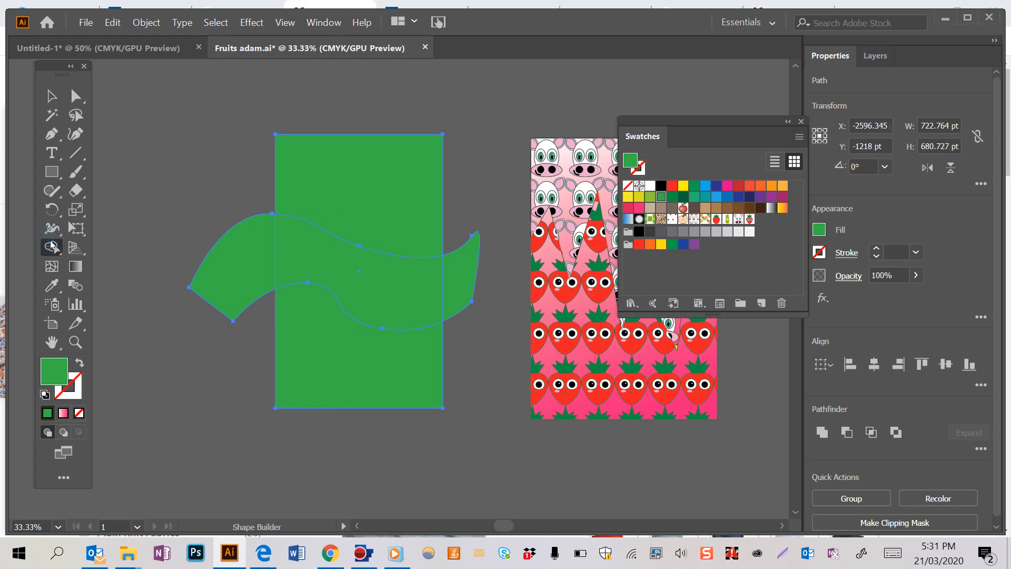
{"action": "left_click", "coordinate": [387, 174]}
{"action": "left_click", "coordinate": [371, 277]}
{"action": "left_click", "coordinate": [367, 346]}
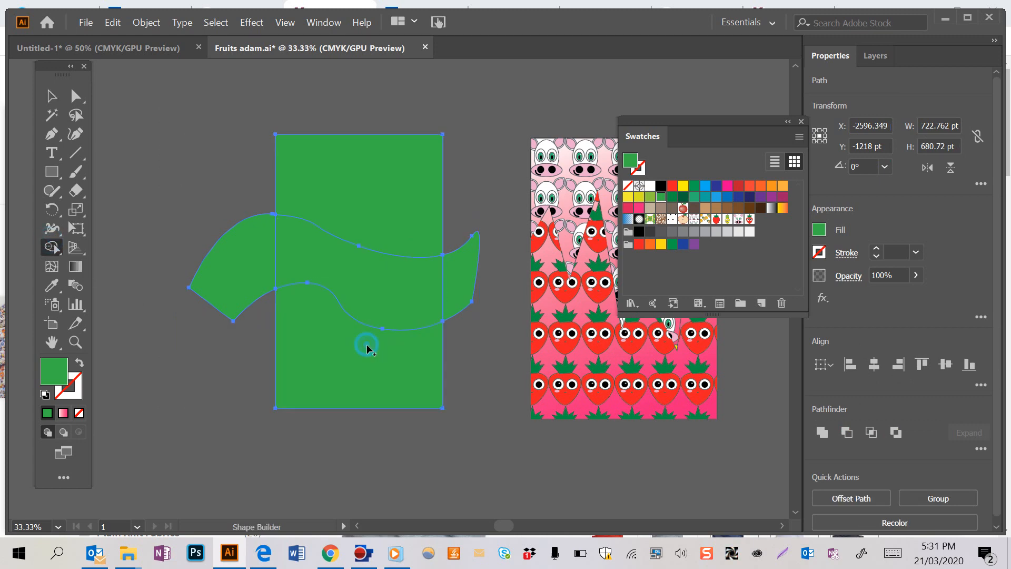
- Delete the two pieces of the wavy band that overhang the green rectangle's sides
{"action": "left_click", "coordinate": [52, 95]}
{"action": "left_click", "coordinate": [140, 128]}
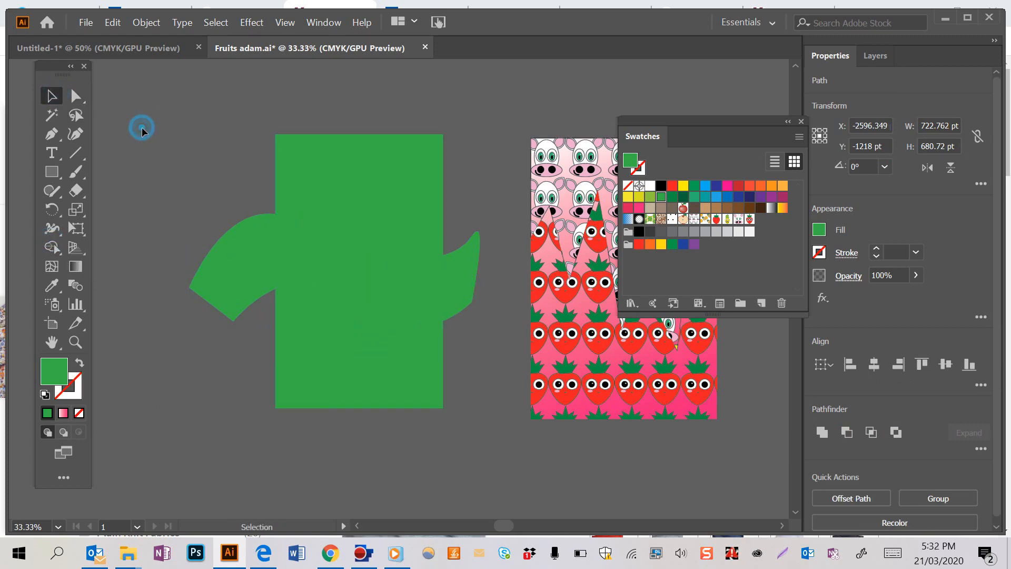
{"action": "left_click", "coordinate": [235, 270]}
{"action": "key", "text": "Delete"}
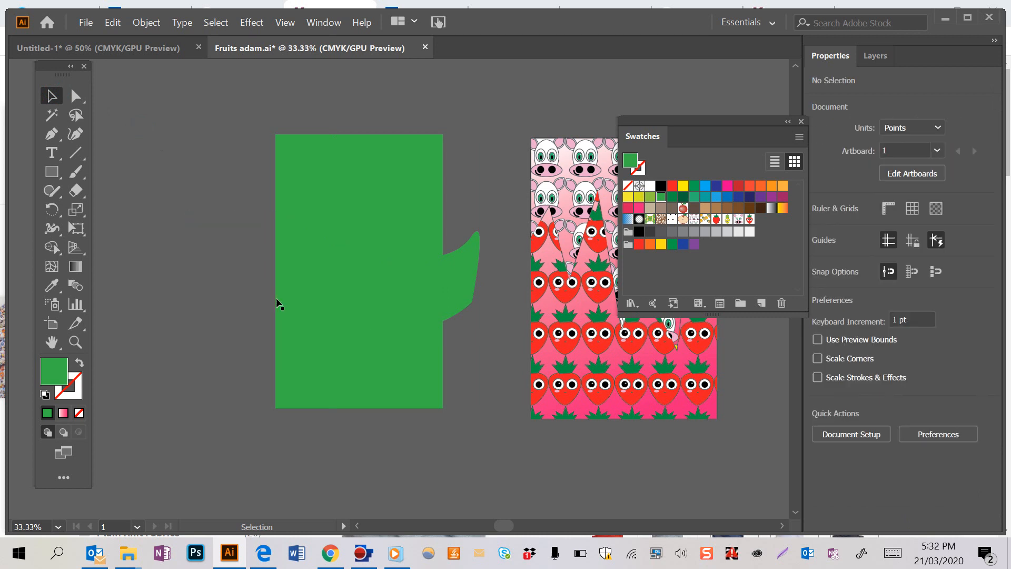
{"action": "left_click", "coordinate": [459, 272]}
{"action": "key", "text": "Delete"}
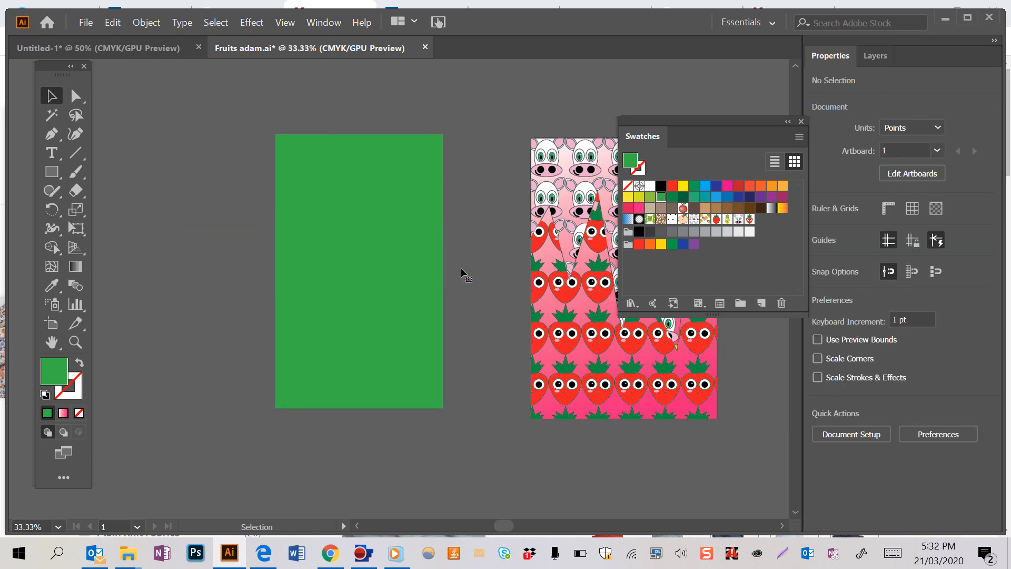
- Fill the rectangle's upper section with the pineapple pattern, the middle one with the cow pattern and the lower one with the strawberry pattern
{"action": "left_click", "coordinate": [397, 193]}
{"action": "left_click", "coordinate": [728, 220]}
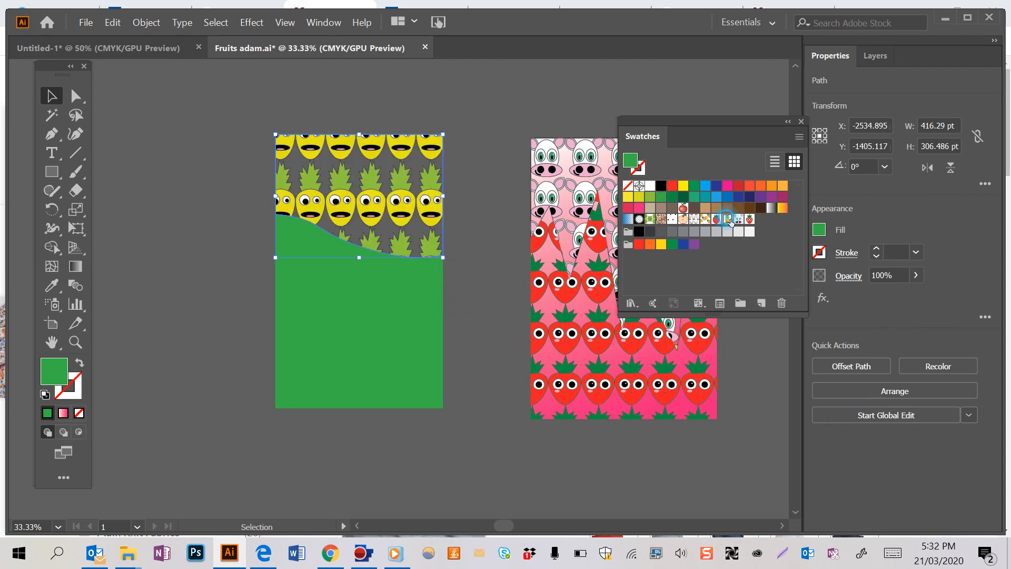
{"action": "left_click", "coordinate": [393, 280]}
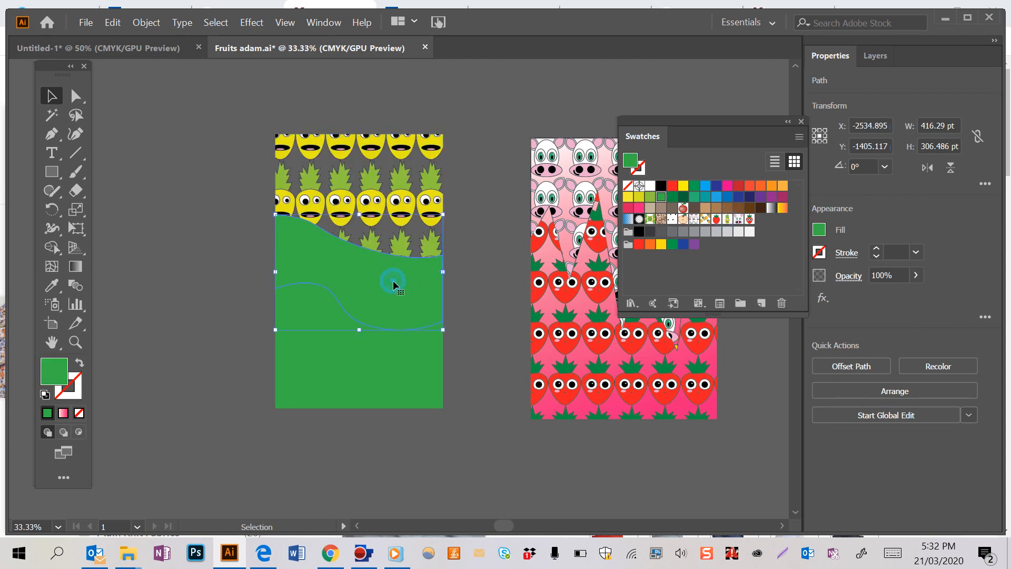
{"action": "left_click", "coordinate": [739, 219]}
{"action": "left_click", "coordinate": [398, 375]}
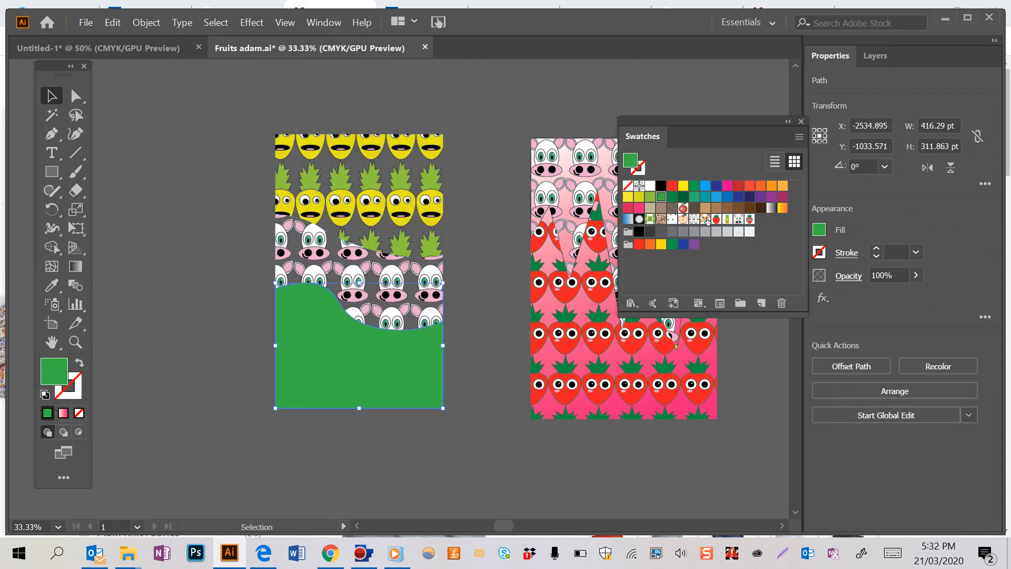
{"action": "left_click", "coordinate": [749, 219]}
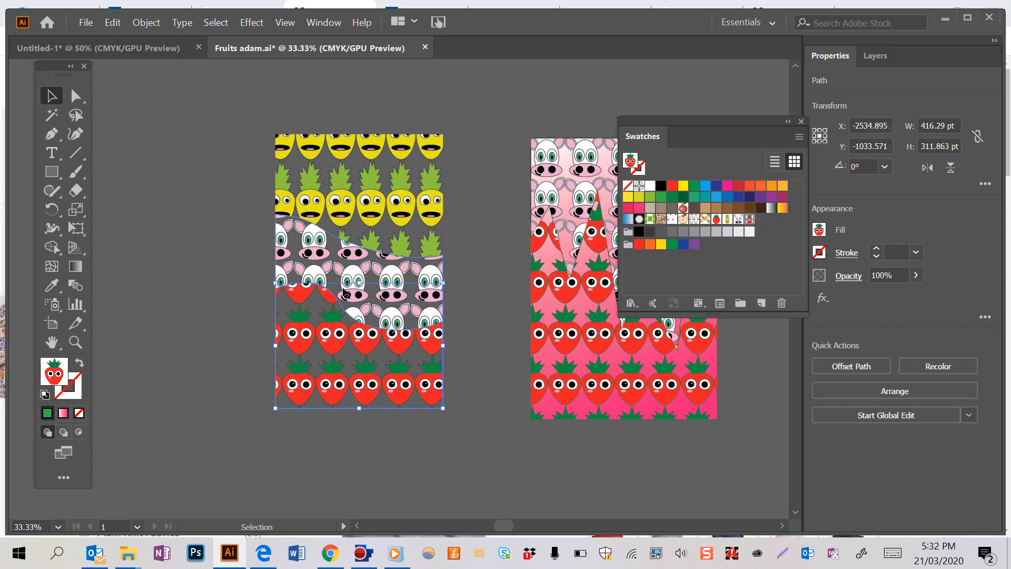
- Draw a rectangle about 416 by 681 pt over the whole wavy three-section panel and fill it with the bright blue swatch
{"action": "left_click", "coordinate": [45, 174]}
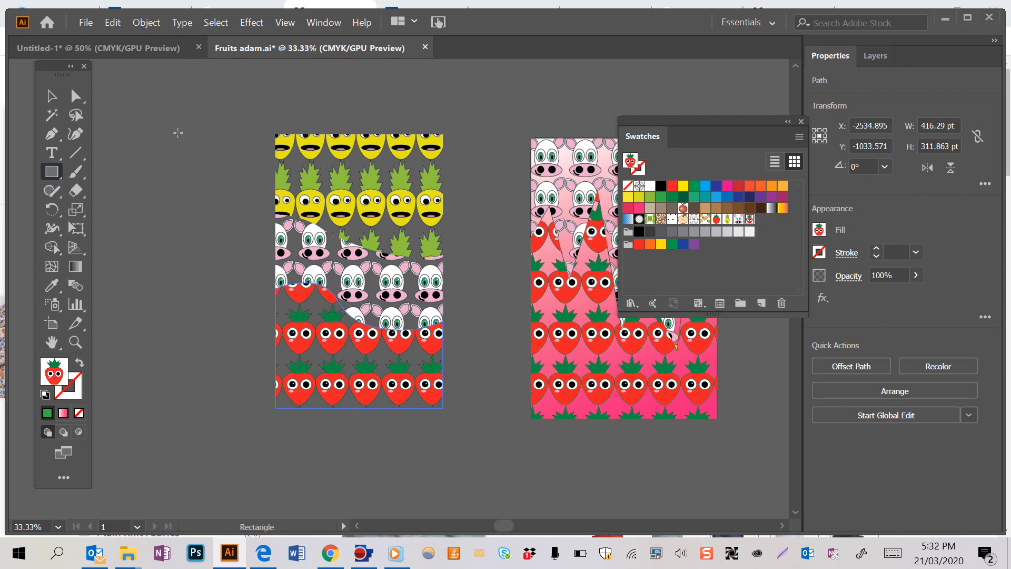
{"action": "left_click_drag", "start_coordinate": [274, 136], "coordinate": [448, 412]}
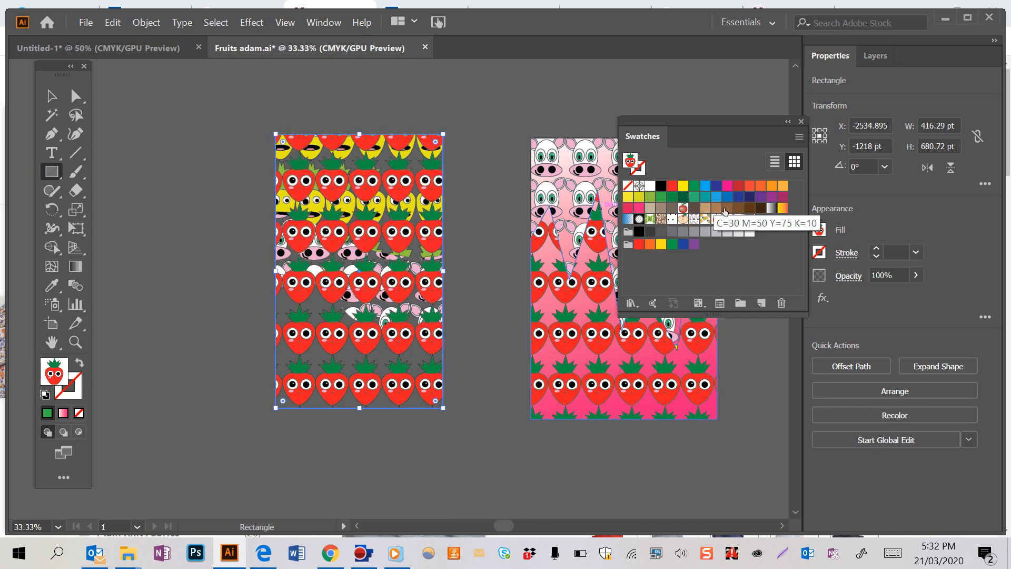
{"action": "left_click", "coordinate": [716, 197]}
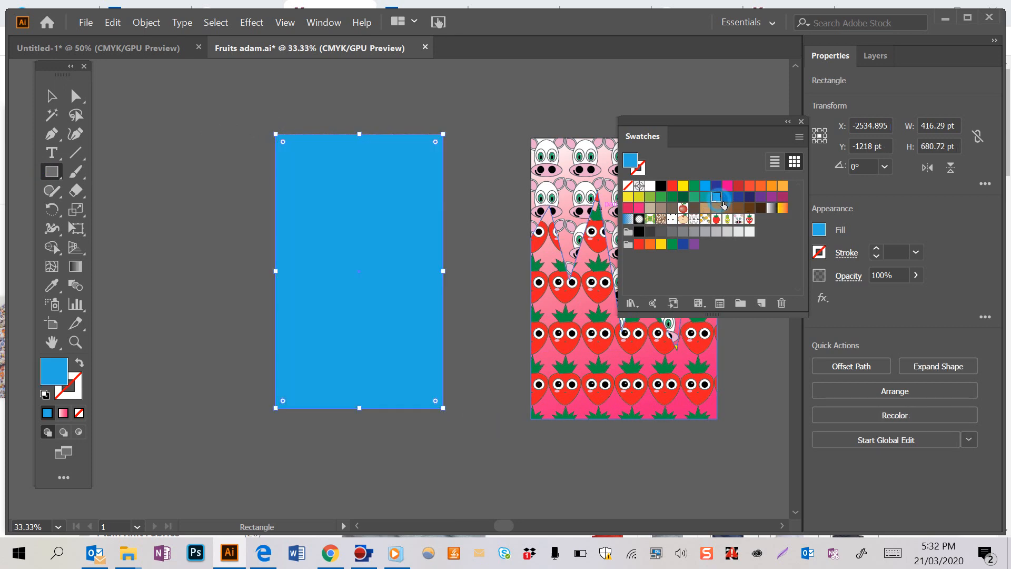
- Send the blue rectangle to the back, behind the pineapple, cow and strawberry sections, and deselect it
{"action": "left_click", "coordinate": [51, 95]}
{"action": "right_click", "coordinate": [398, 222]}
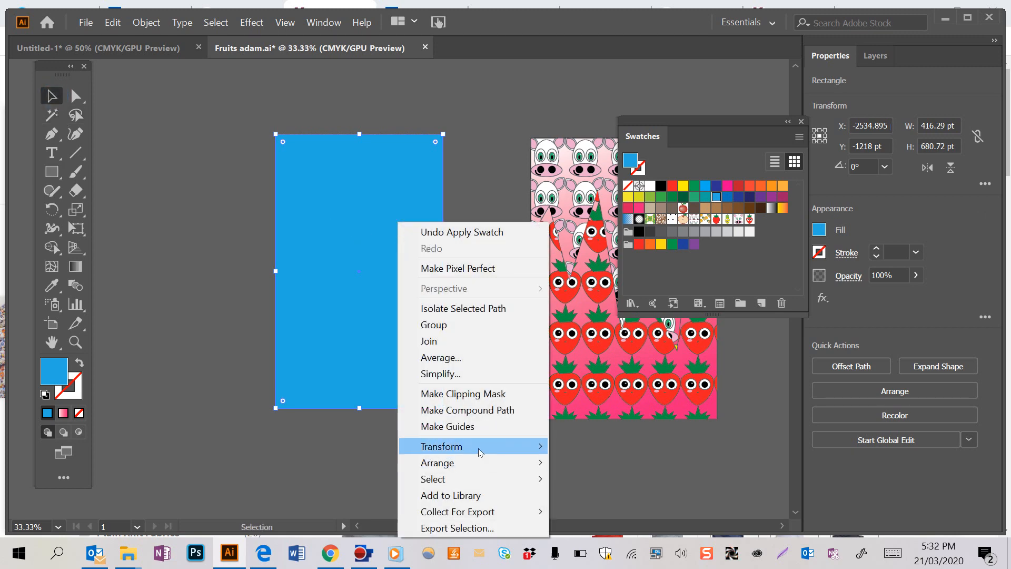
{"action": "mouse_move", "coordinate": [551, 464]}
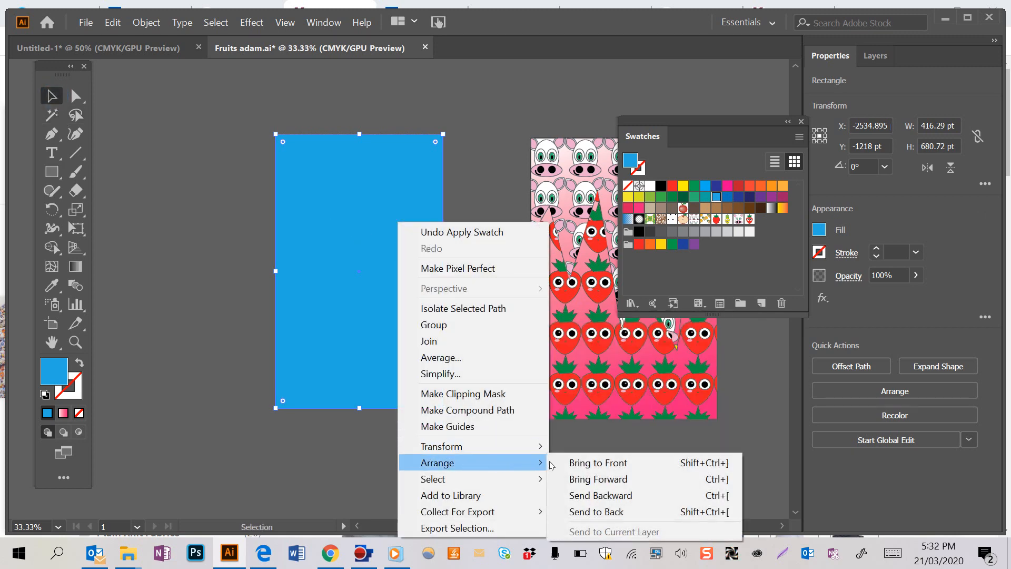
{"action": "left_click", "coordinate": [584, 512]}
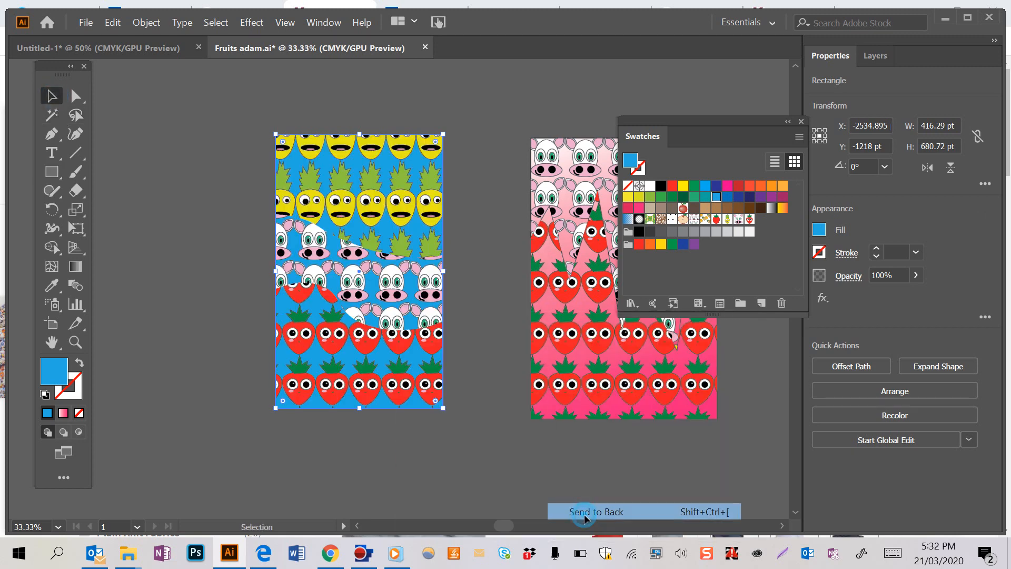
{"action": "left_click", "coordinate": [149, 129]}
- Compare the blue wavy panel with the pink zigzag panel and the red cow and strawberry panel beside it
{"action": "scroll", "coordinate": [463, 210], "scroll_direction": "right", "scroll_amount": 3}
{"action": "scroll", "coordinate": [463, 210], "scroll_direction": "right", "scroll_amount": 10}
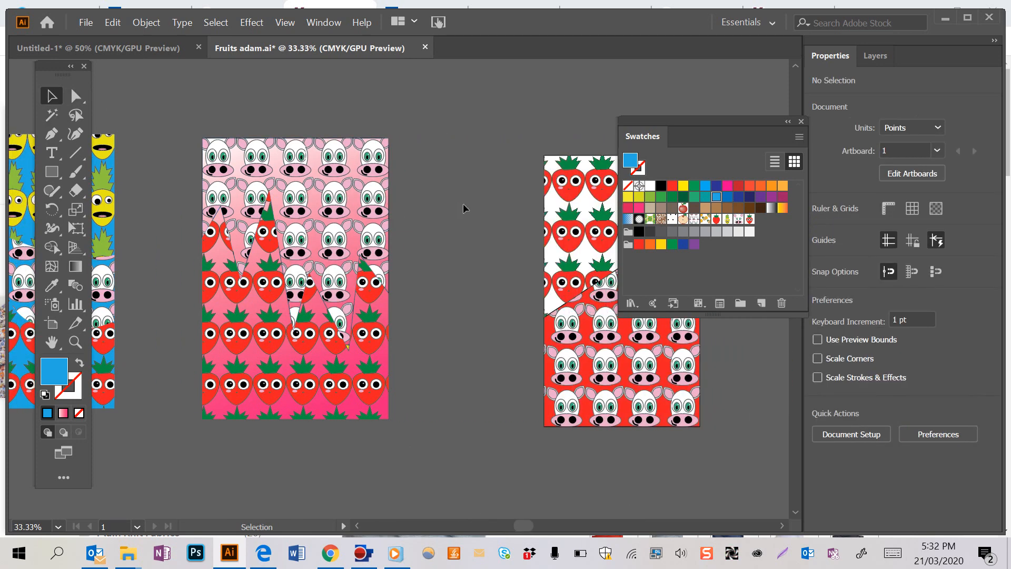
{"action": "scroll", "coordinate": [463, 209], "scroll_direction": "left", "scroll_amount": 7}
{"action": "scroll", "coordinate": [463, 209], "scroll_direction": "left", "scroll_amount": 4}
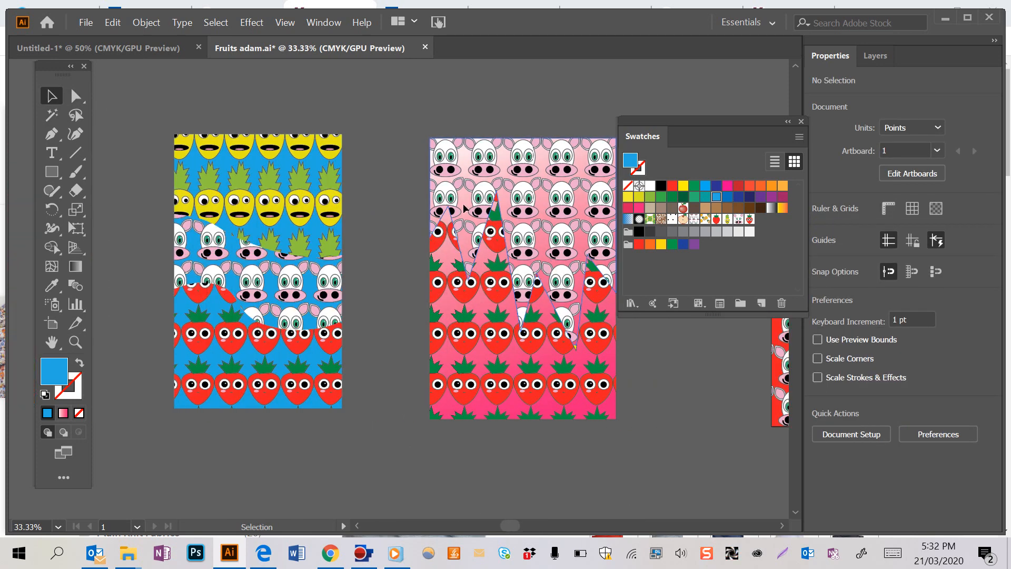
{"action": "scroll", "coordinate": [463, 210], "scroll_direction": "right", "scroll_amount": 8}
{"action": "scroll", "coordinate": [464, 209], "scroll_direction": "left", "scroll_amount": 8}
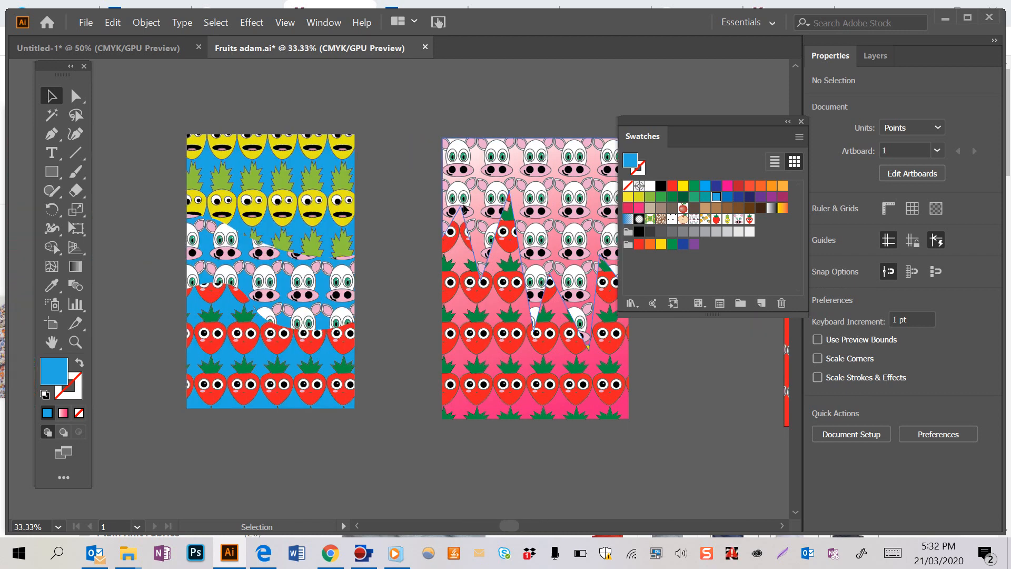
{"action": "scroll", "coordinate": [463, 210], "scroll_direction": "right", "scroll_amount": 3}
{"action": "scroll", "coordinate": [466, 210], "scroll_direction": "left", "scroll_amount": 4}
{"action": "scroll", "coordinate": [465, 209], "scroll_direction": "right", "scroll_amount": 3}
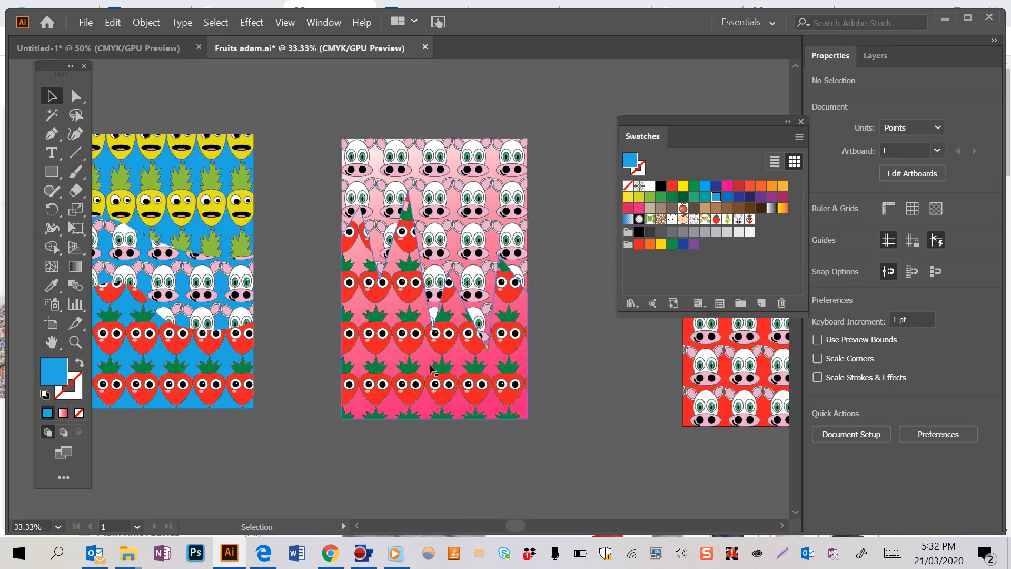